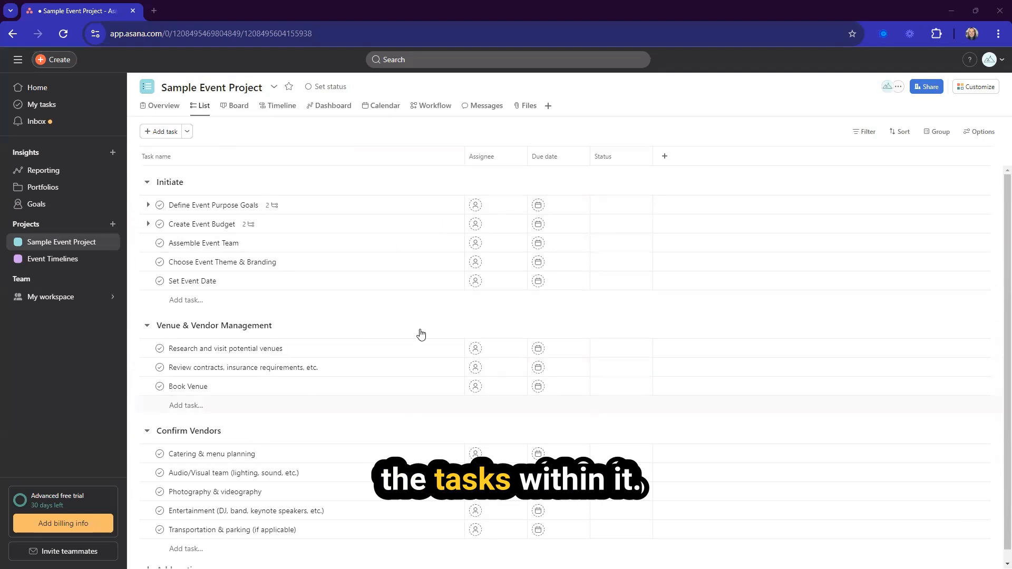
In Sample Event Project, add the Define Event Purpose Goals and Create Event Budget tasks to the Event Timelines project.
click(51, 262)
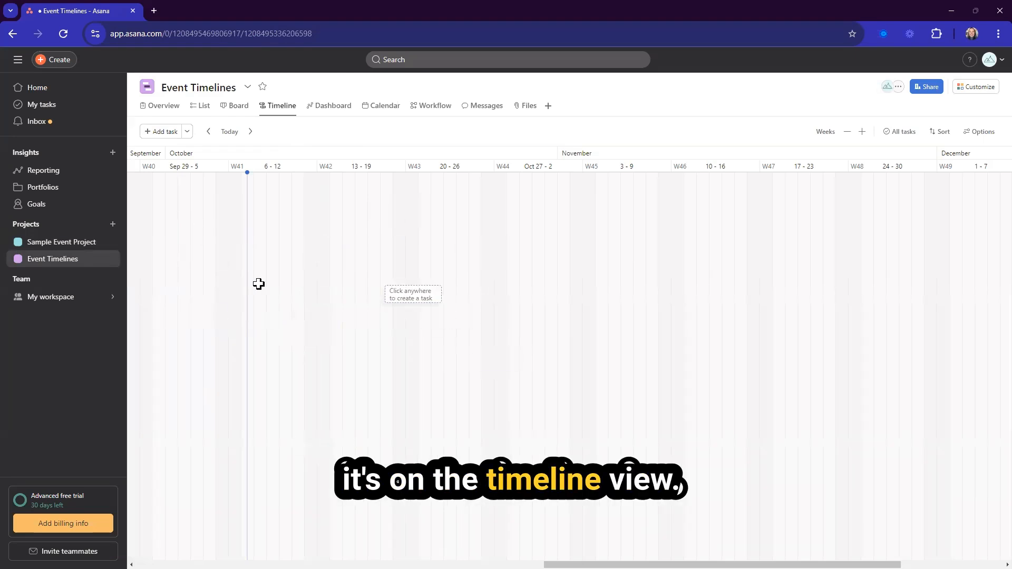
click(58, 243)
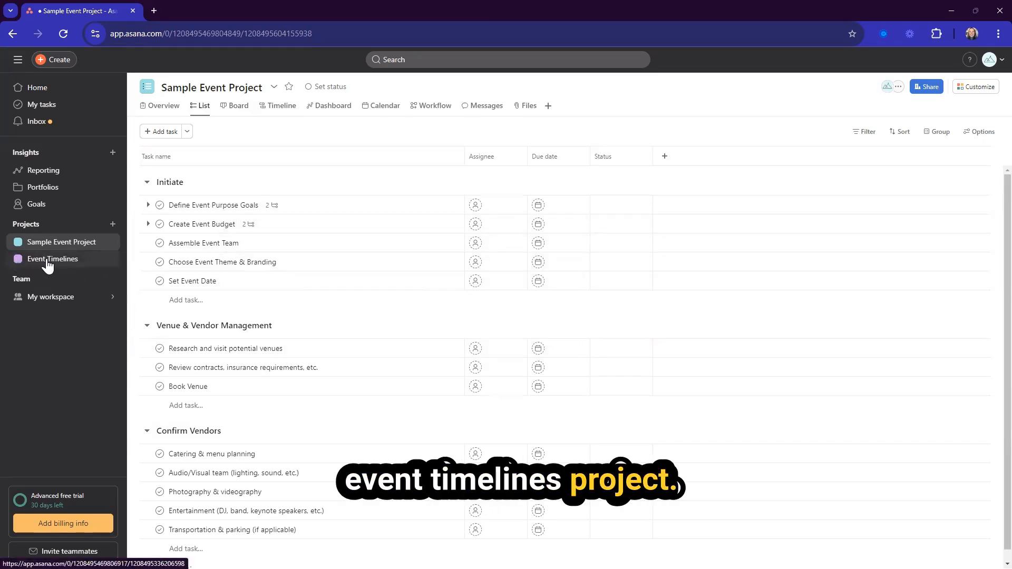
click(394, 210)
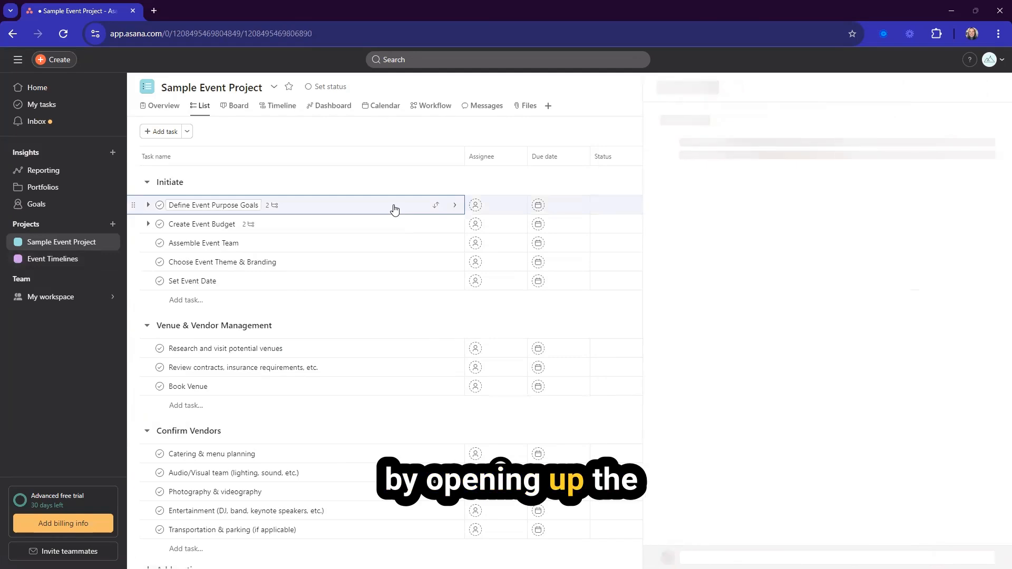
click(743, 209)
text(time)
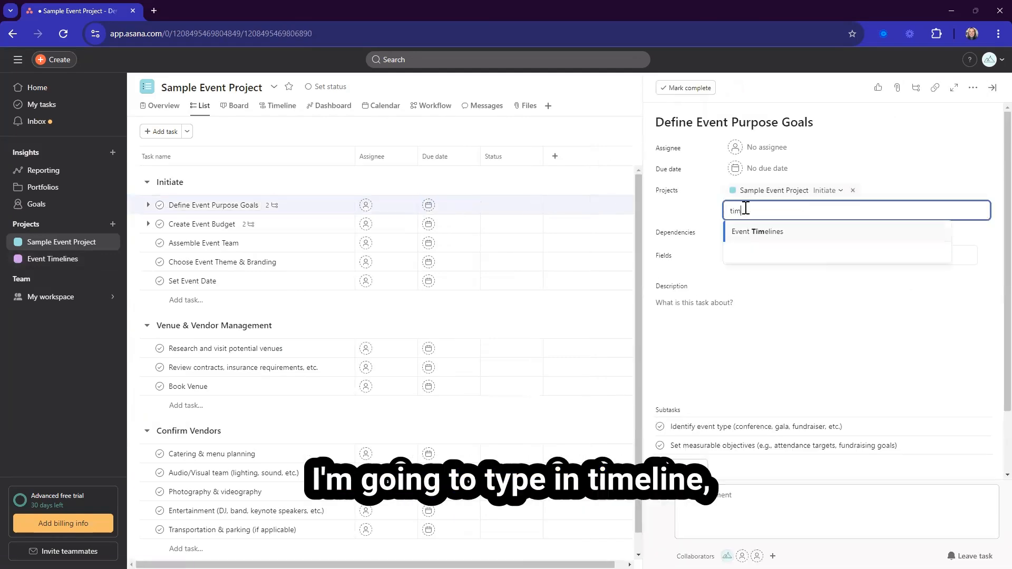
click(744, 234)
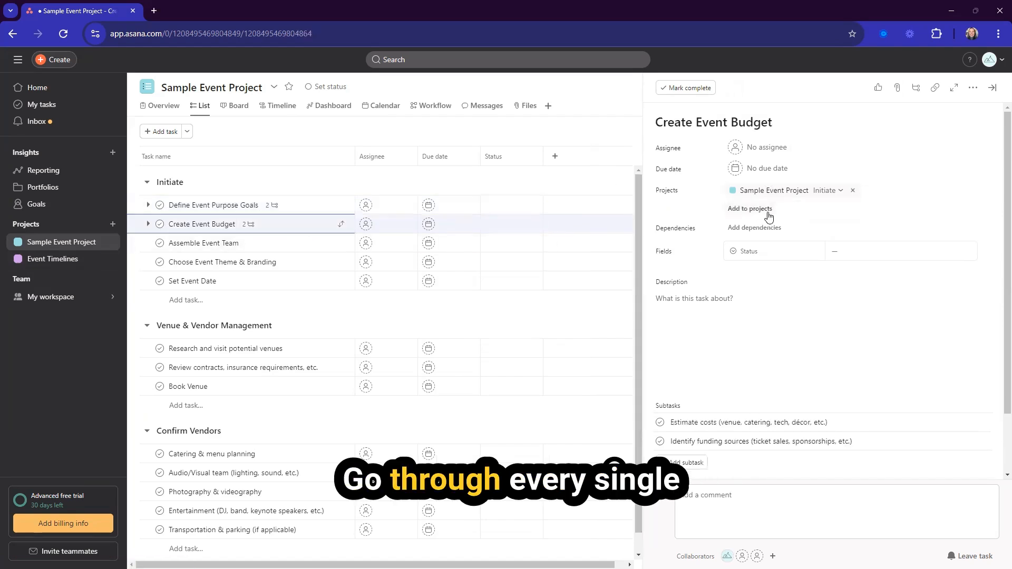
click(755, 208)
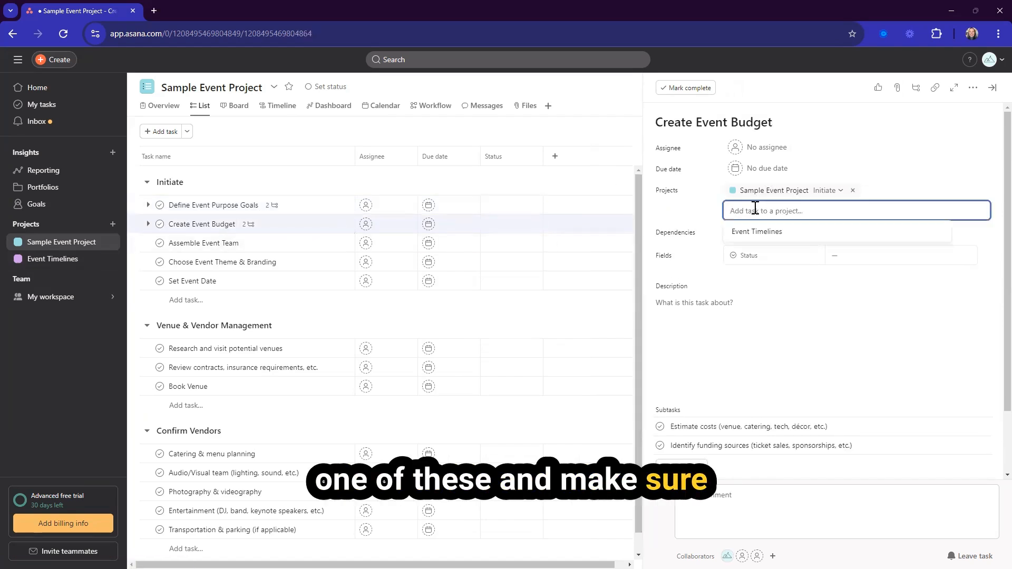
text(event)
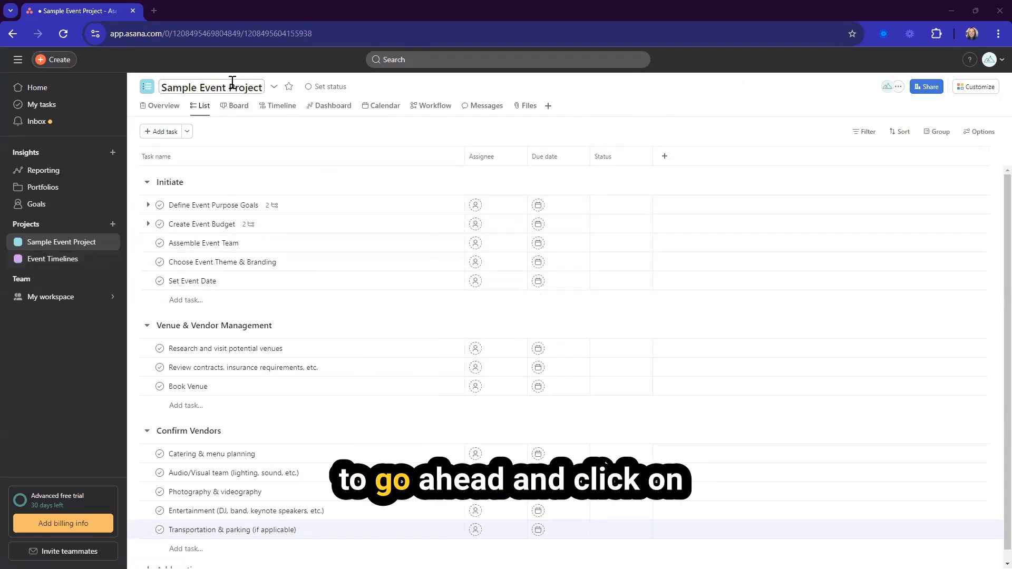
Save Sample Event Project as a template titled "Event Project Template" that anyone in the team can edit.
click(275, 89)
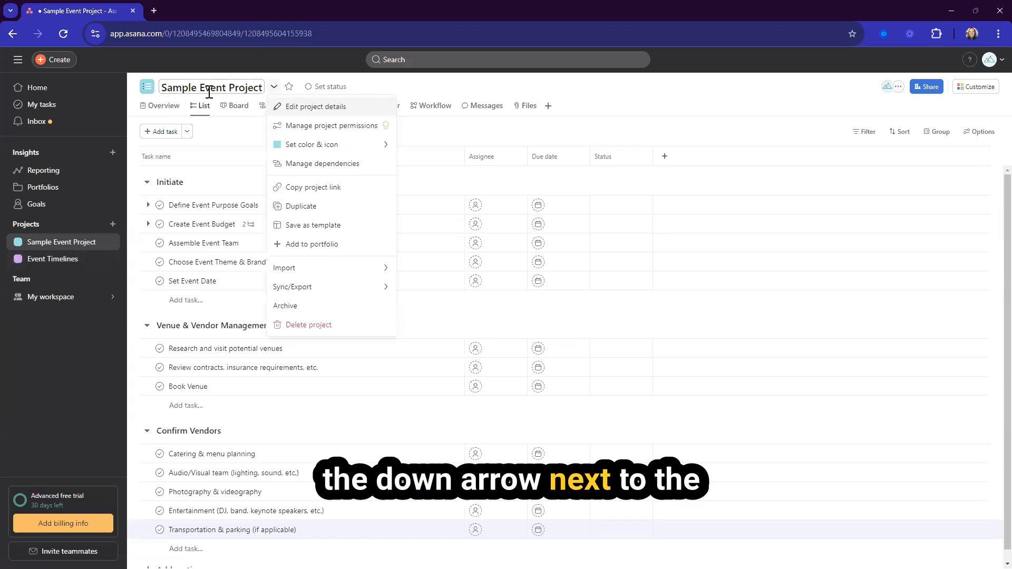
click(289, 228)
text(Event Project Template)
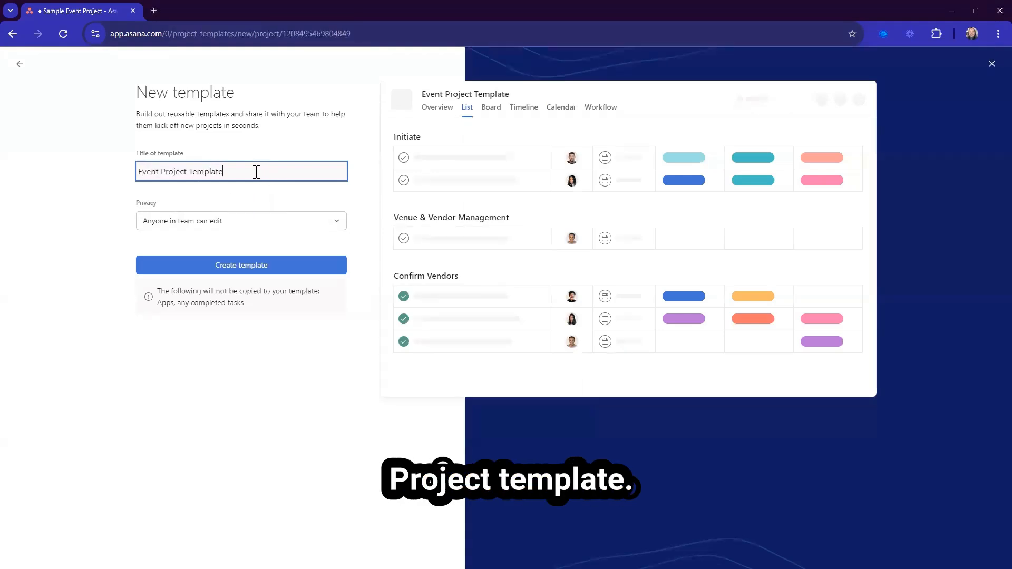
click(224, 224)
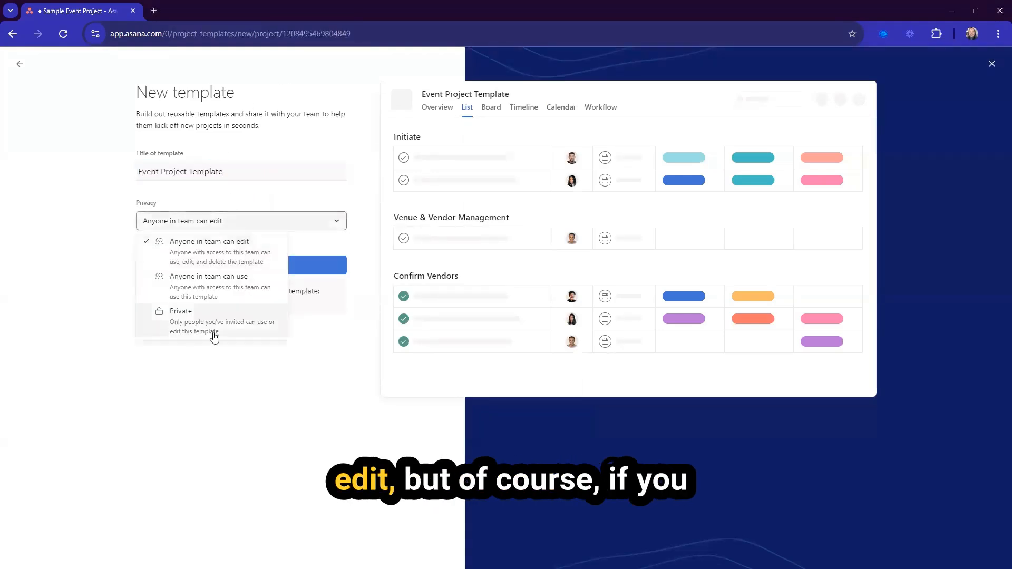
click(333, 224)
click(339, 264)
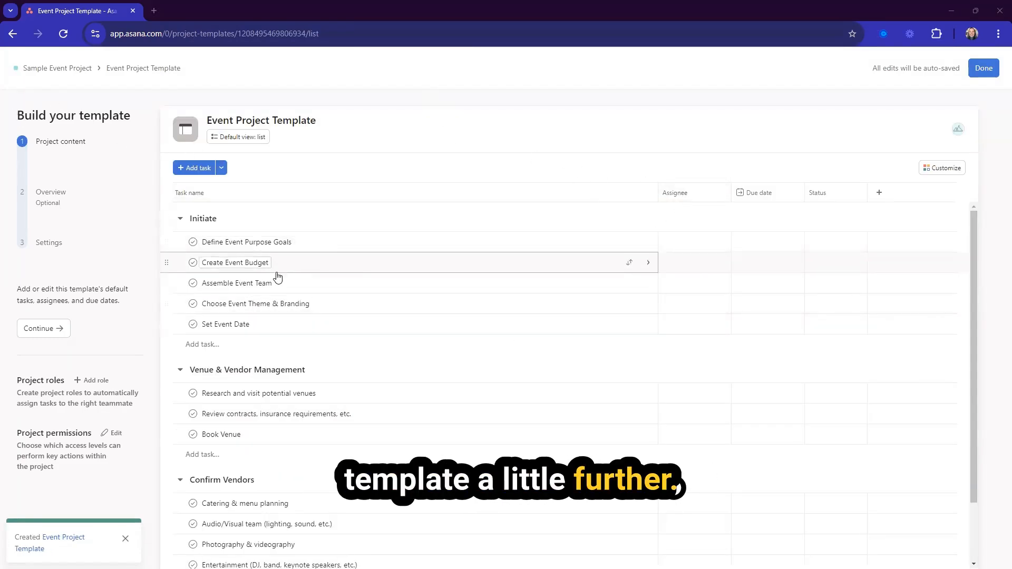
Assign the template's Initiate tasks except Create Event Budget, plus the Research and visit potential venues task, to the template owner.
click(665, 244)
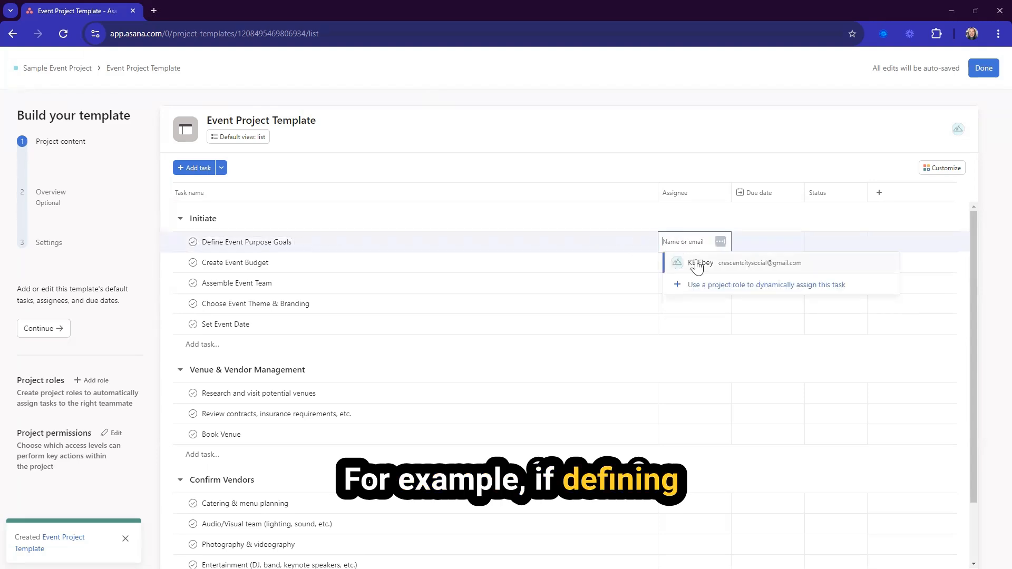
click(685, 262)
click(689, 285)
click(690, 303)
click(693, 326)
click(693, 345)
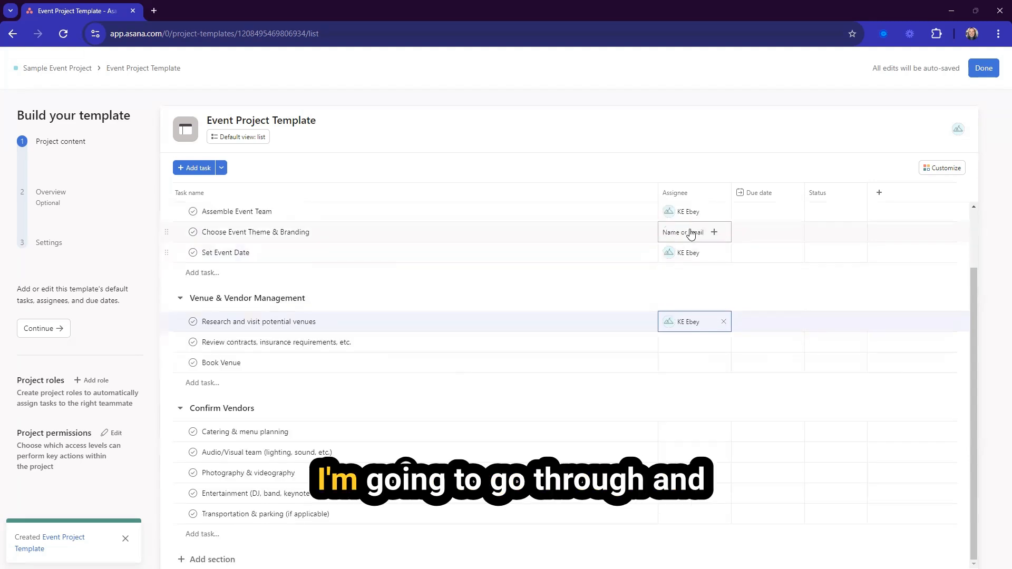
click(684, 232)
click(690, 256)
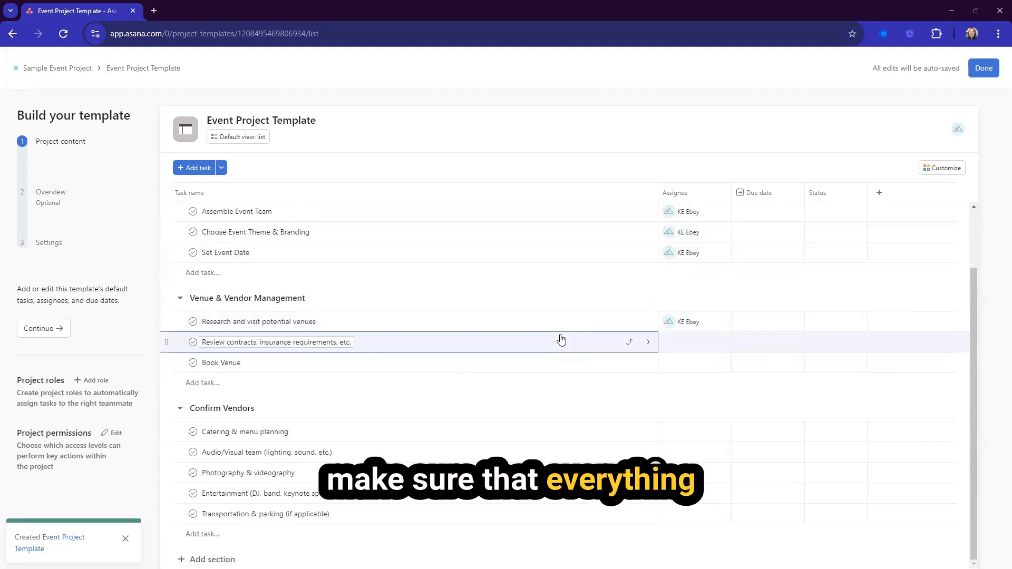
Select the Review contracts and Book Venue tasks together and assign both to the template owner.
click(590, 343)
shift+click(486, 354)
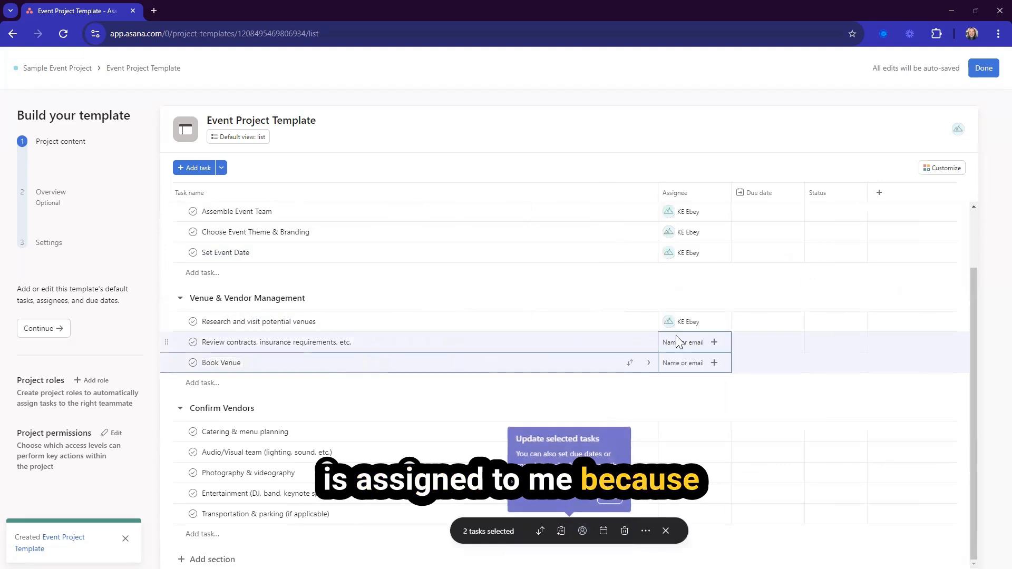
click(673, 342)
click(685, 369)
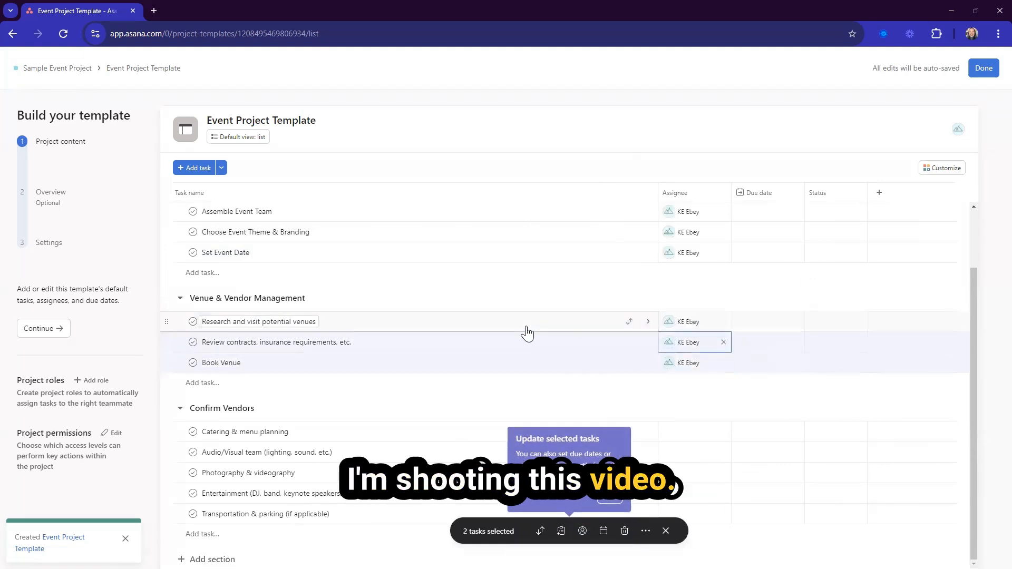
Select all five Confirm Vendors tasks and assign them to the template owner.
drag(442, 435, 444, 513)
click(689, 431)
click(697, 452)
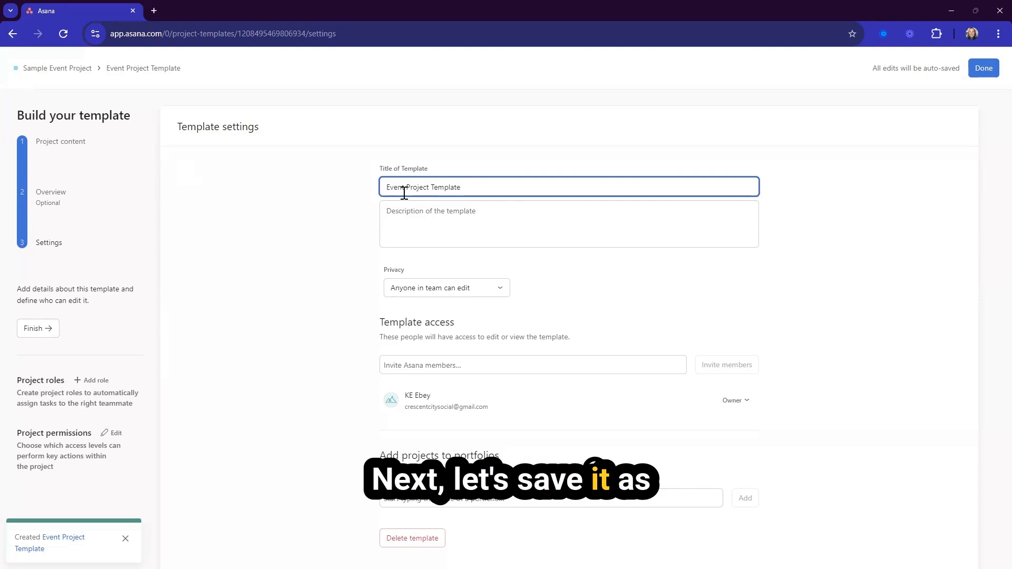
Review the description and access options in the template settings.
click(472, 219)
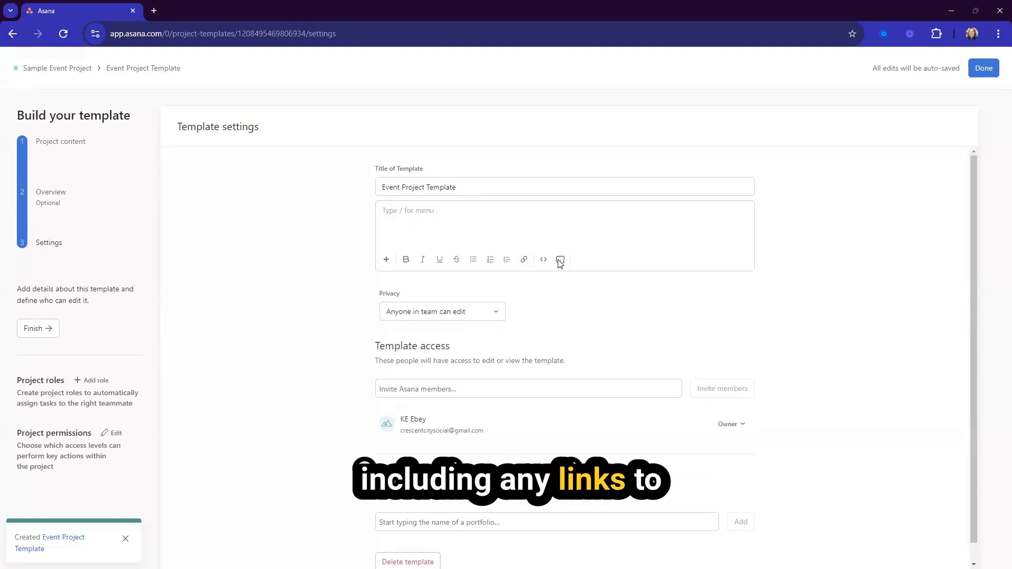
scroll(490, 280, down, 1)
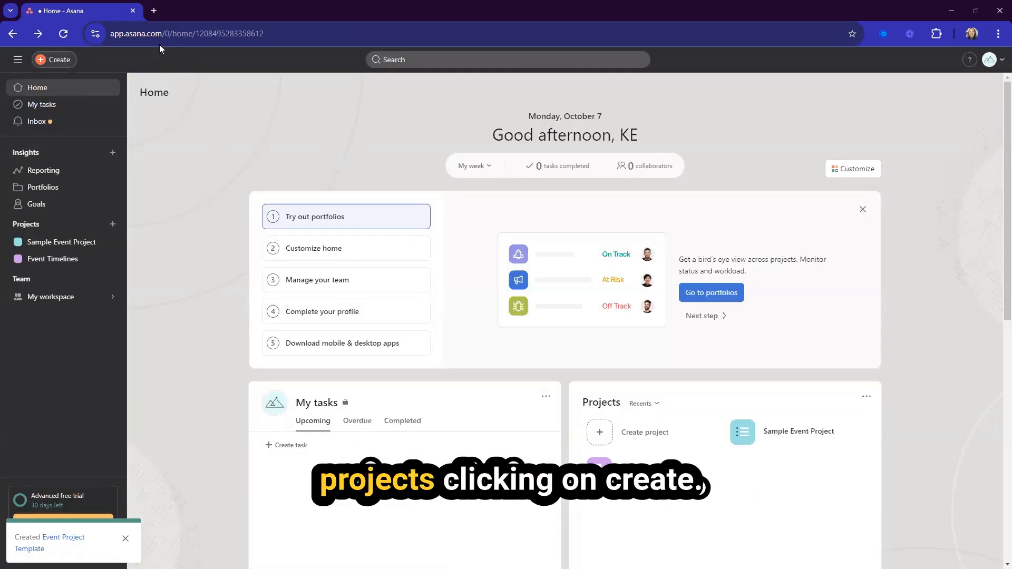
Create a new project from the Event Project Template and name it "The ABC Gala Event".
click(53, 66)
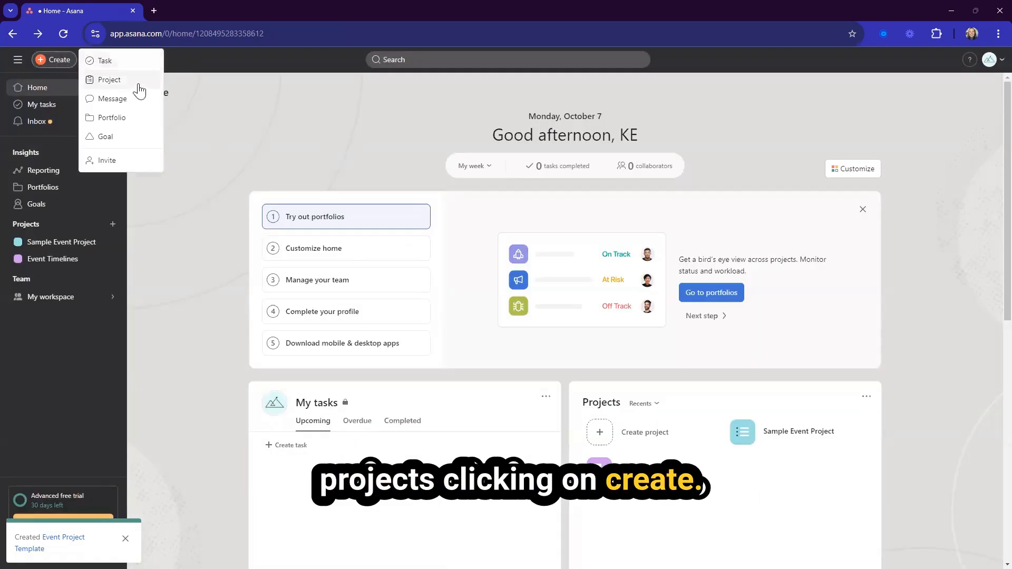
click(122, 83)
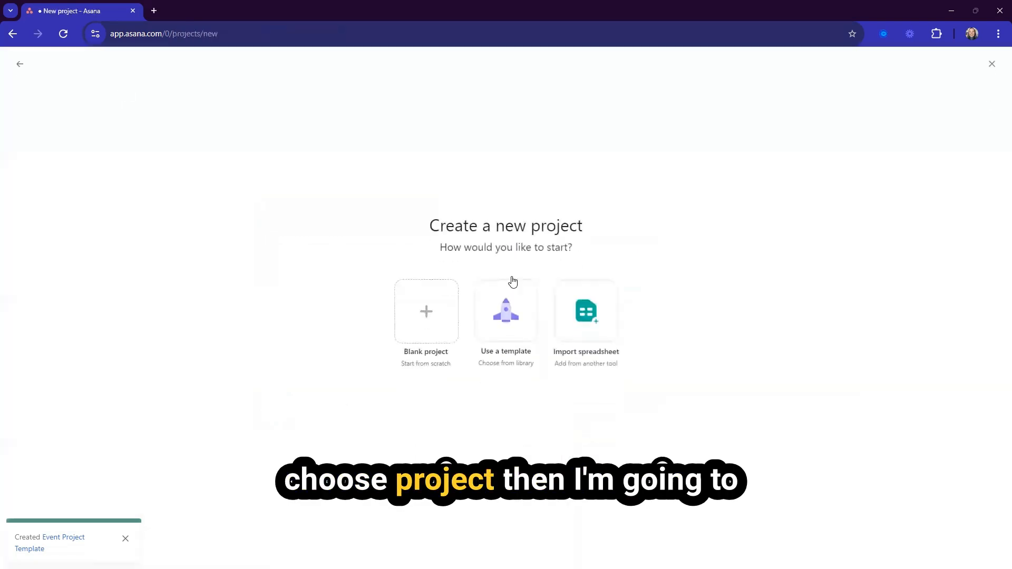
click(507, 309)
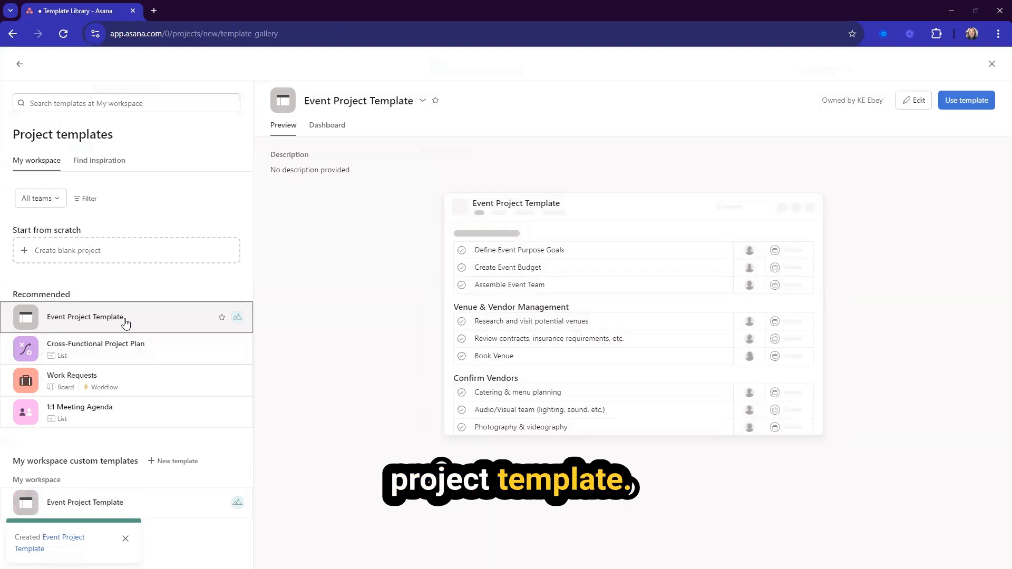
click(964, 100)
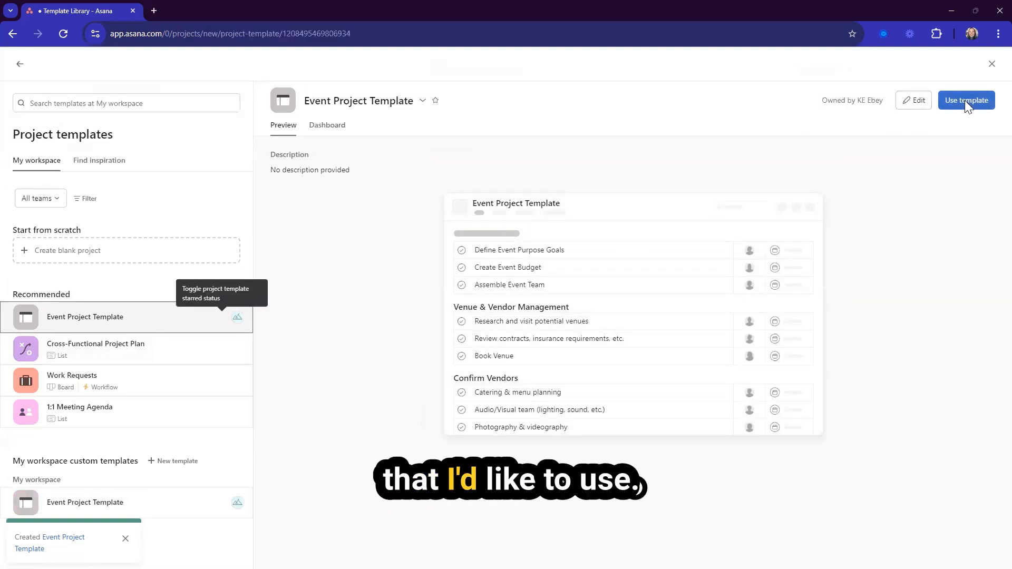
text(ABC Event)
drag(179, 184, 148, 188)
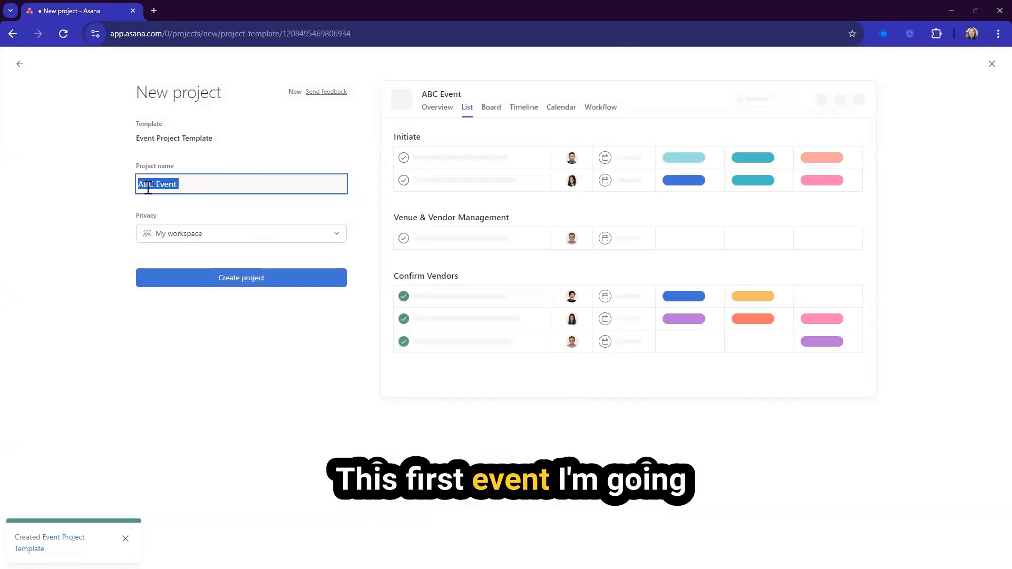
text(The ABC Gala EVent)
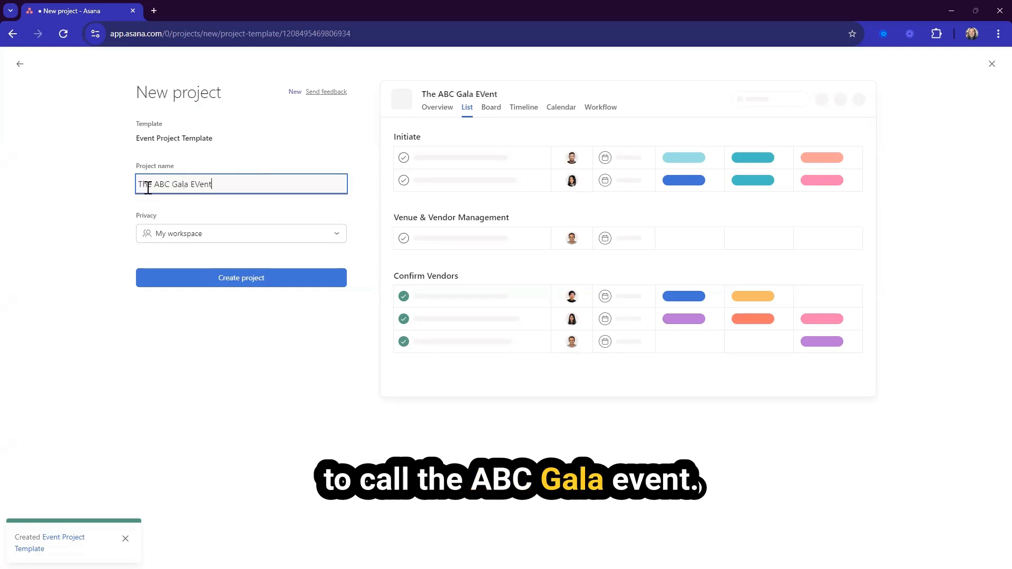
click(226, 278)
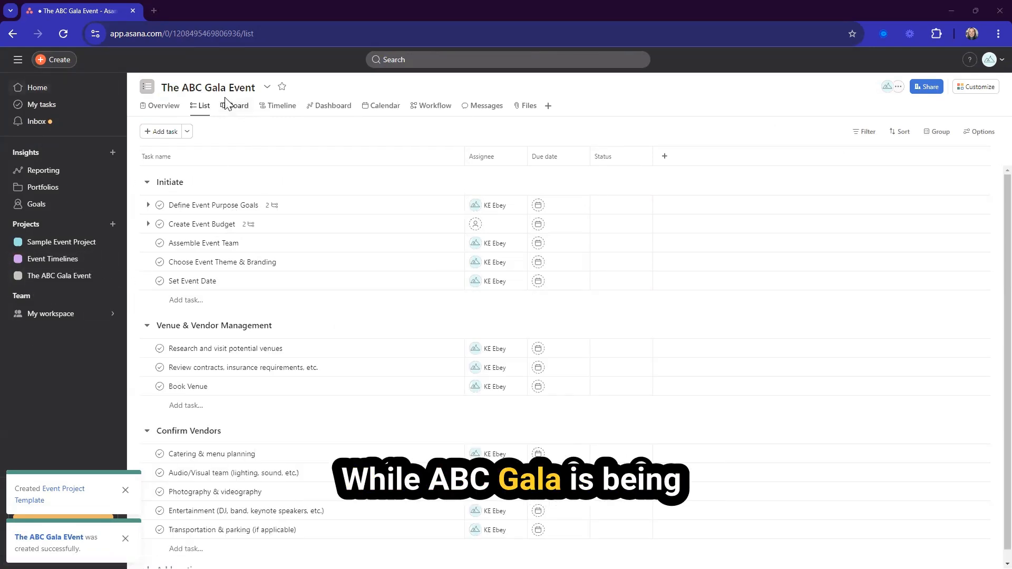
Create another project from the Event Project Template and name it "XYZ Geaux Saints Event".
click(51, 62)
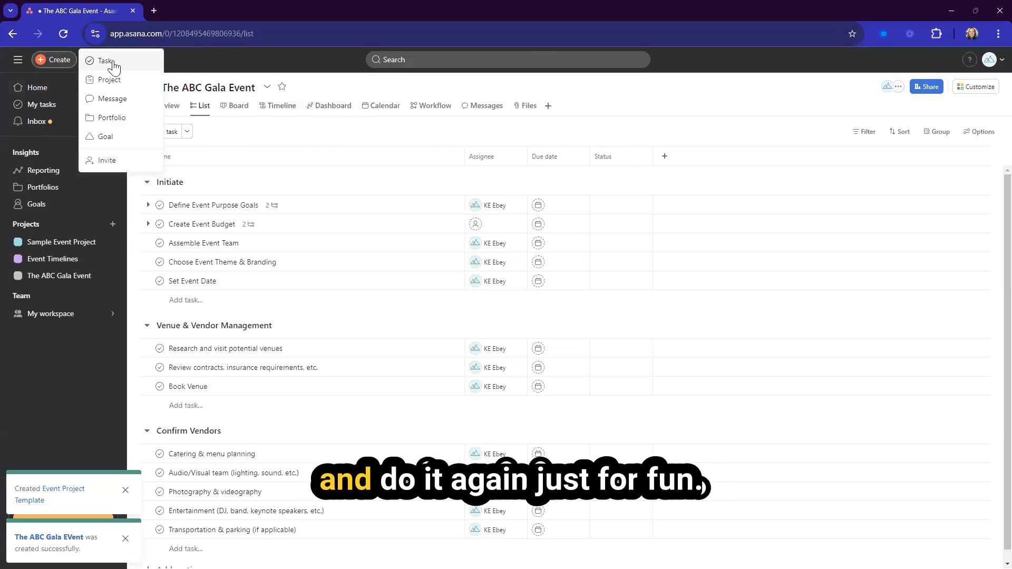
click(117, 83)
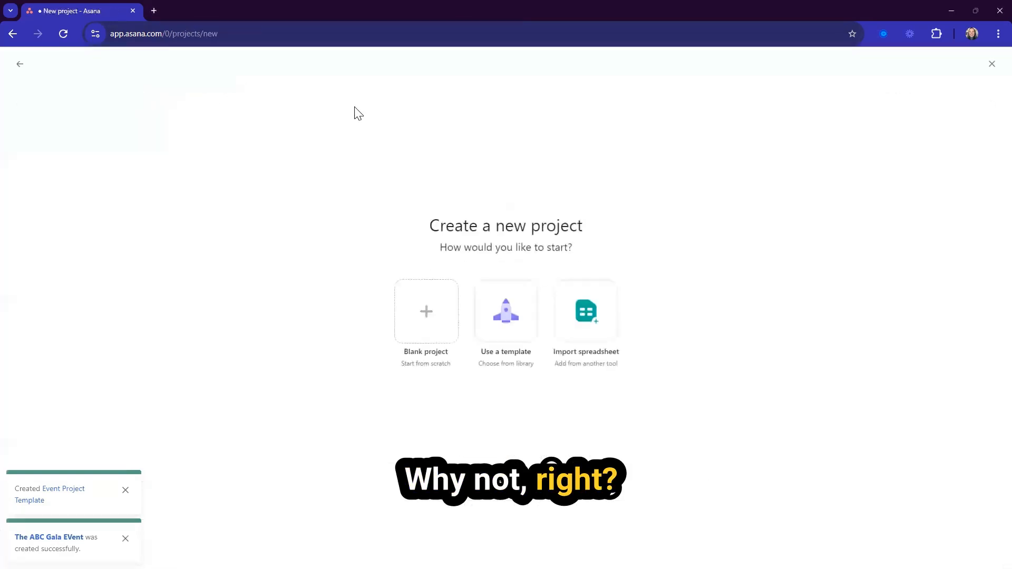
click(506, 312)
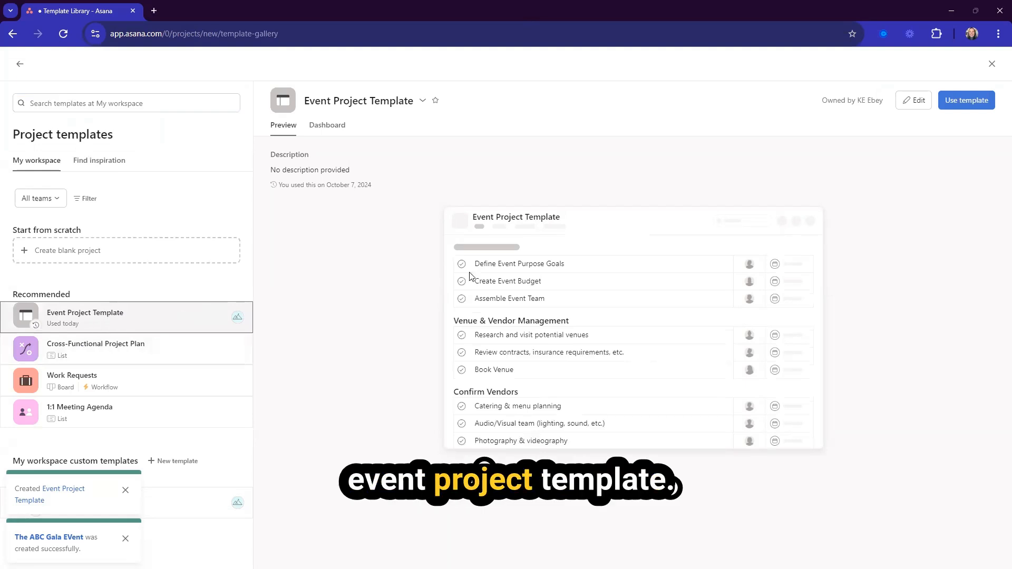
click(968, 100)
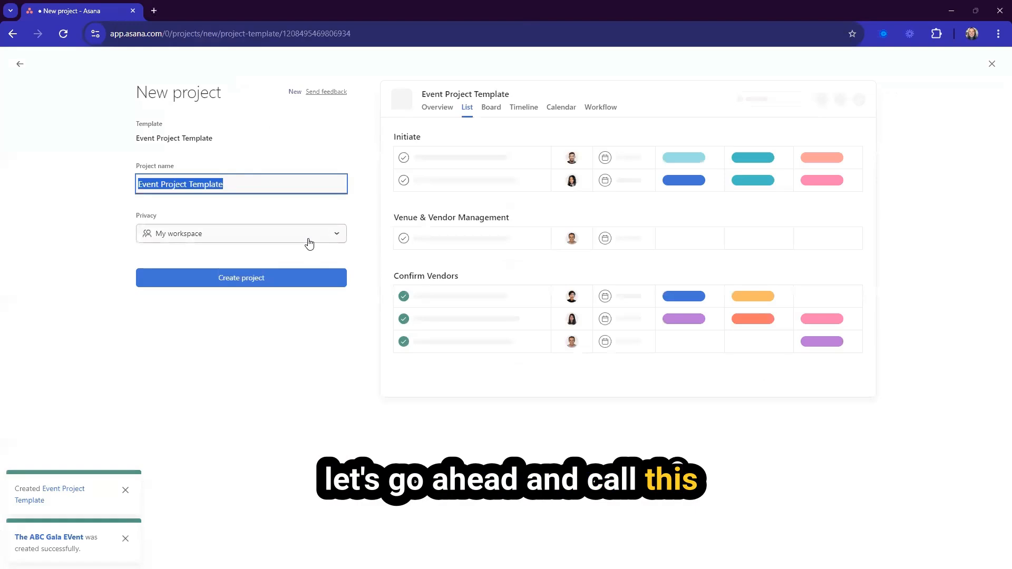
text(XYZ Geaux Saints Event)
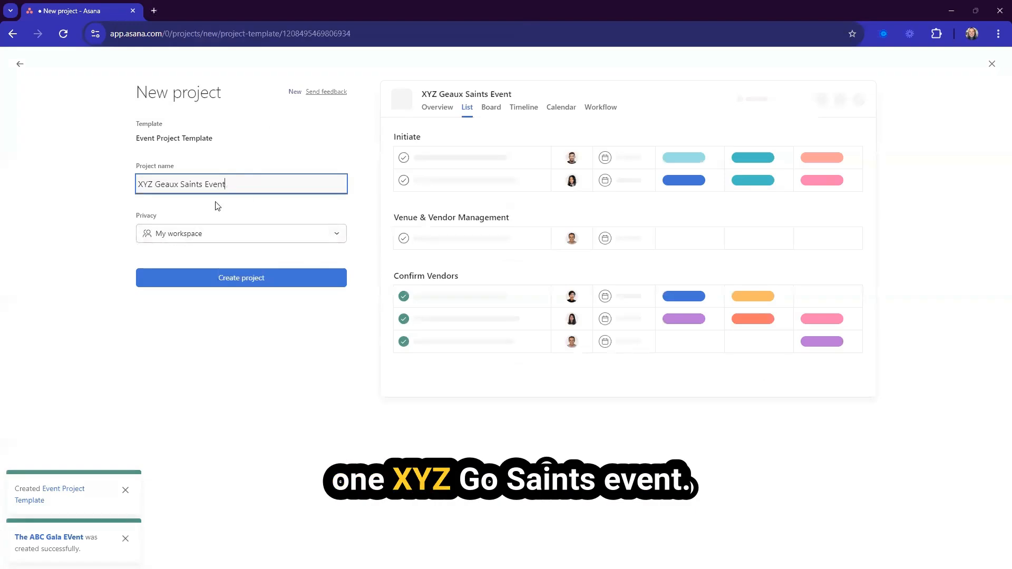
click(242, 284)
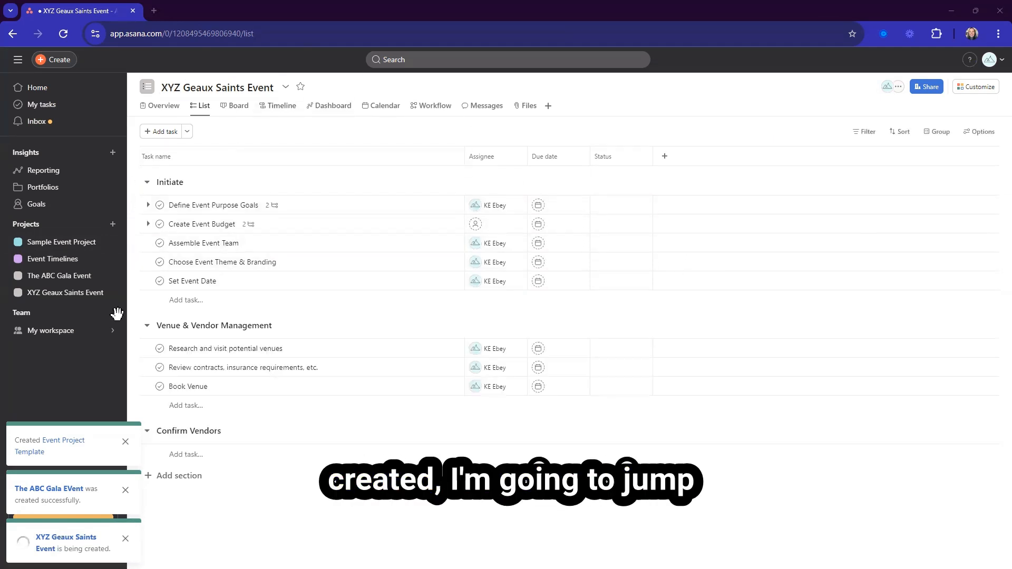
In The ABC Gala Event project, assign the Create Event Budget task to the project owner.
click(65, 276)
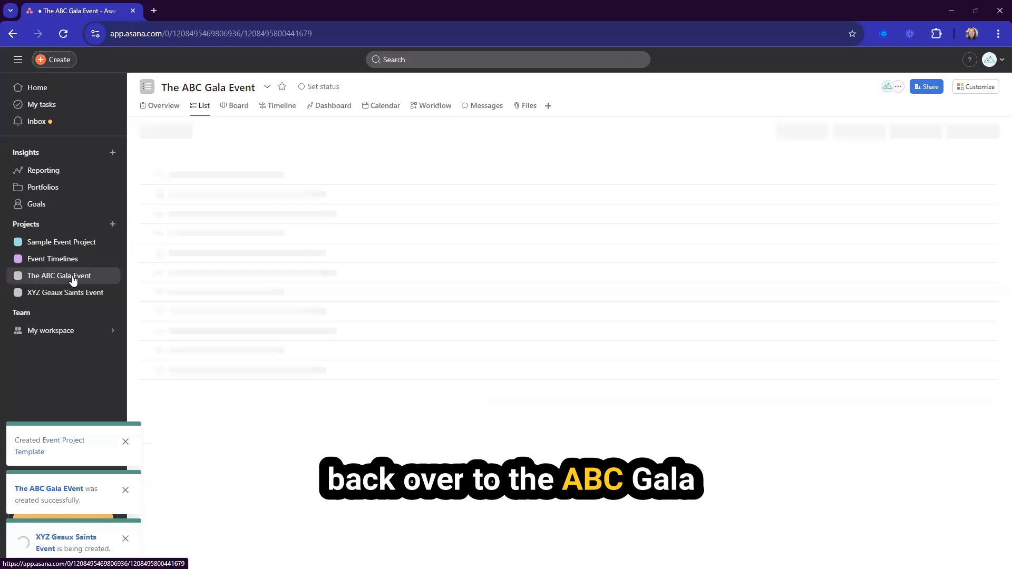
click(492, 223)
click(513, 246)
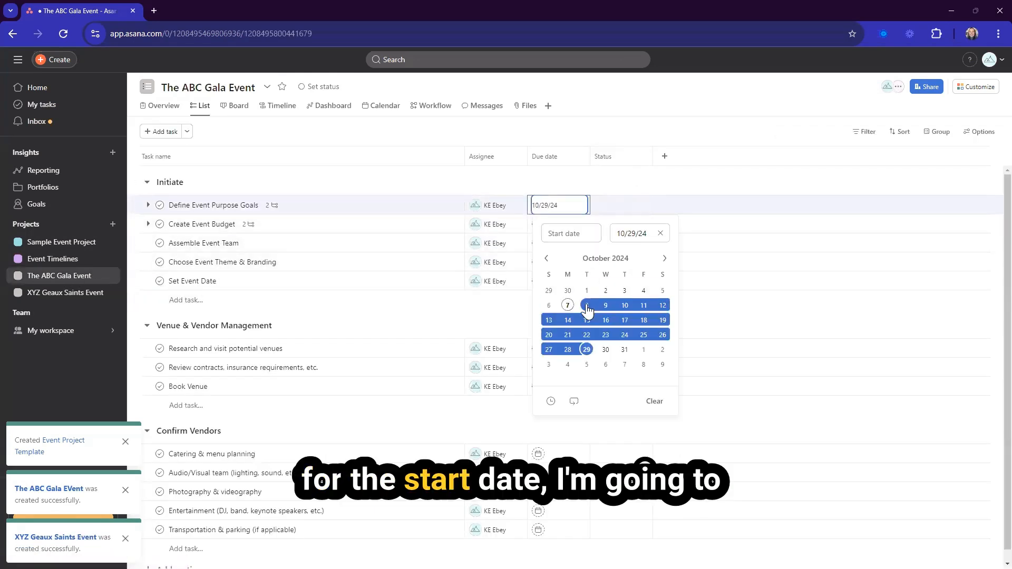
Set the Define Event Purpose Goals task's dates to 10/07/24 through 10/29/24.
click(568, 307)
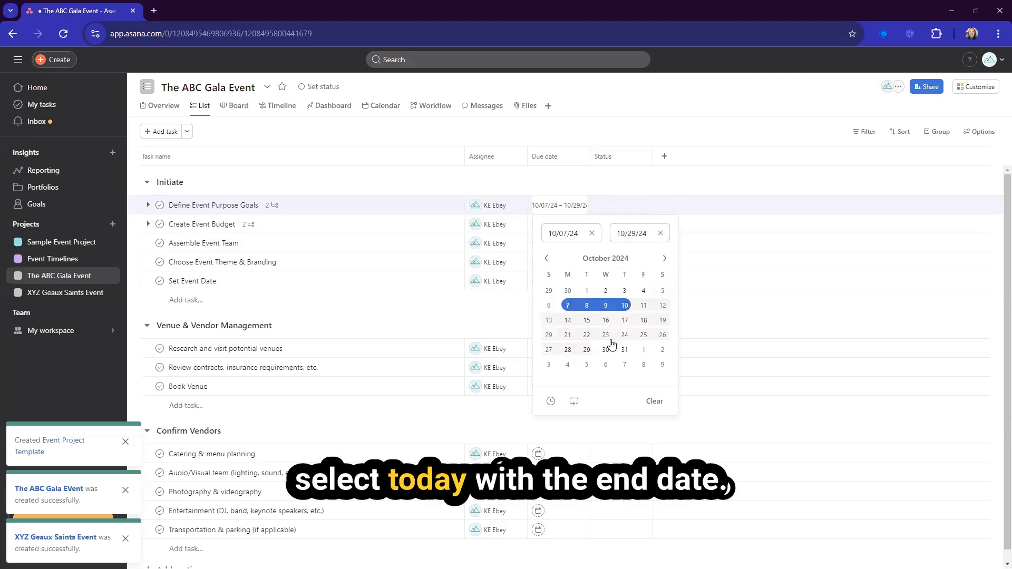
click(652, 189)
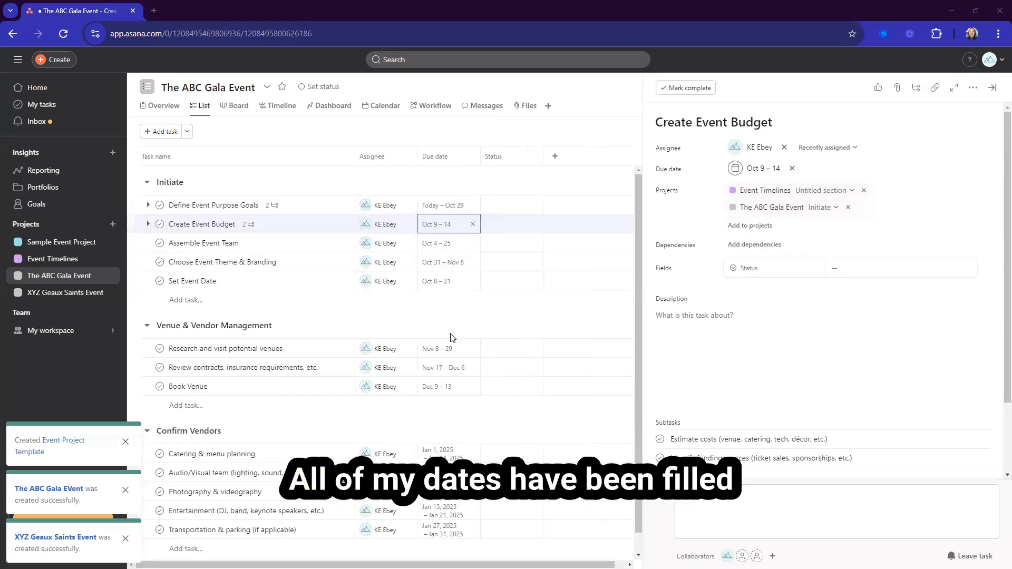
Look over the scheduled task list and open the Set Event Date task's details to check which projects it belongs to.
scroll(444, 402, down, 1)
scroll(445, 402, up, 1)
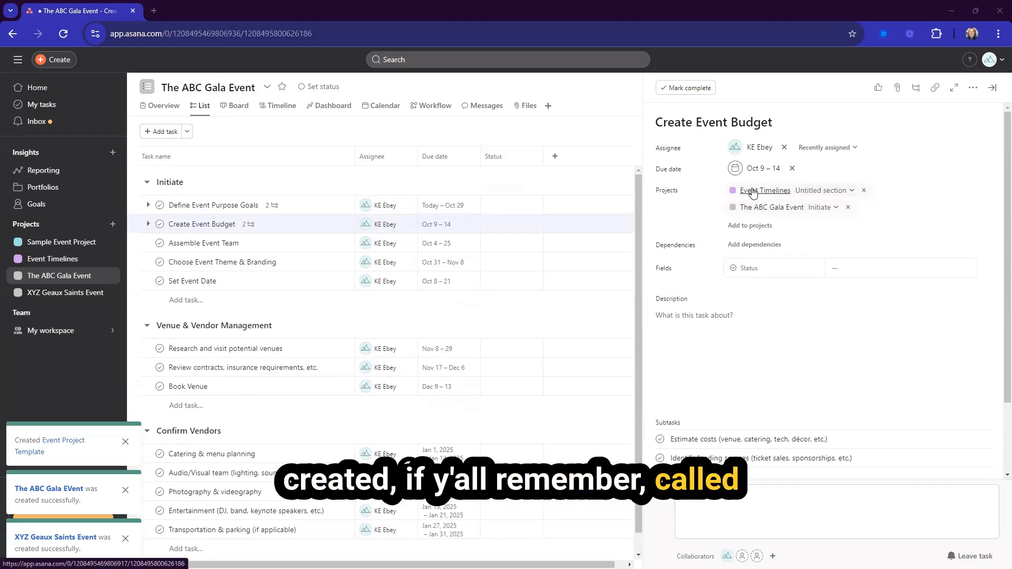
click(328, 283)
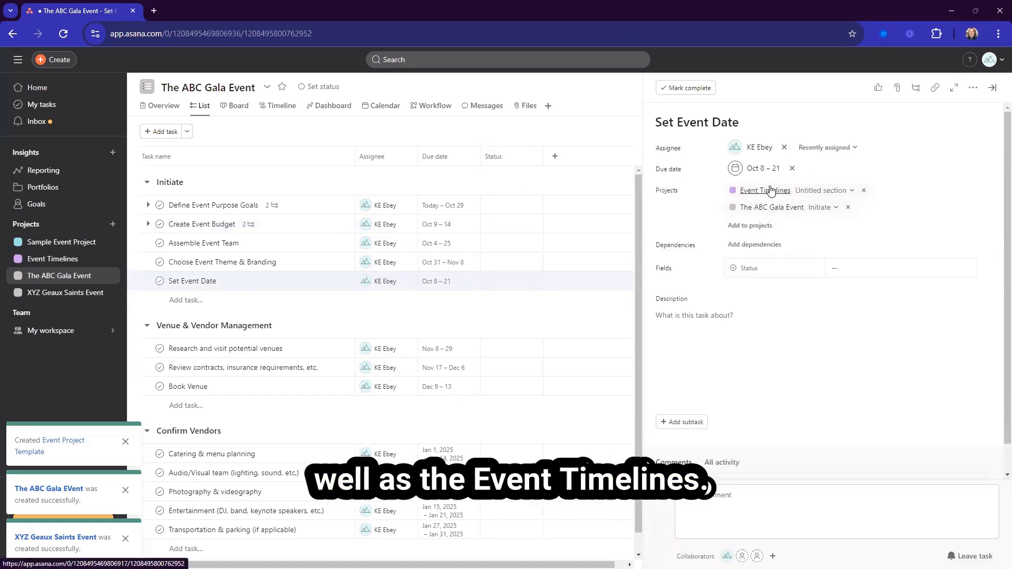
In the XYZ Geaux Saints Event project, assign the Create Event Budget task to the project owner.
click(66, 293)
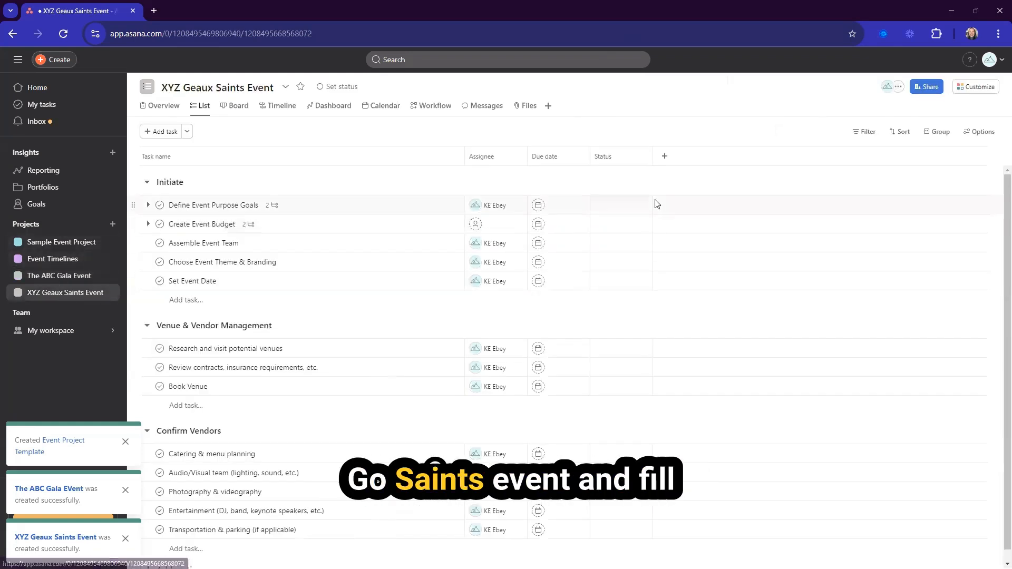
click(475, 224)
click(532, 247)
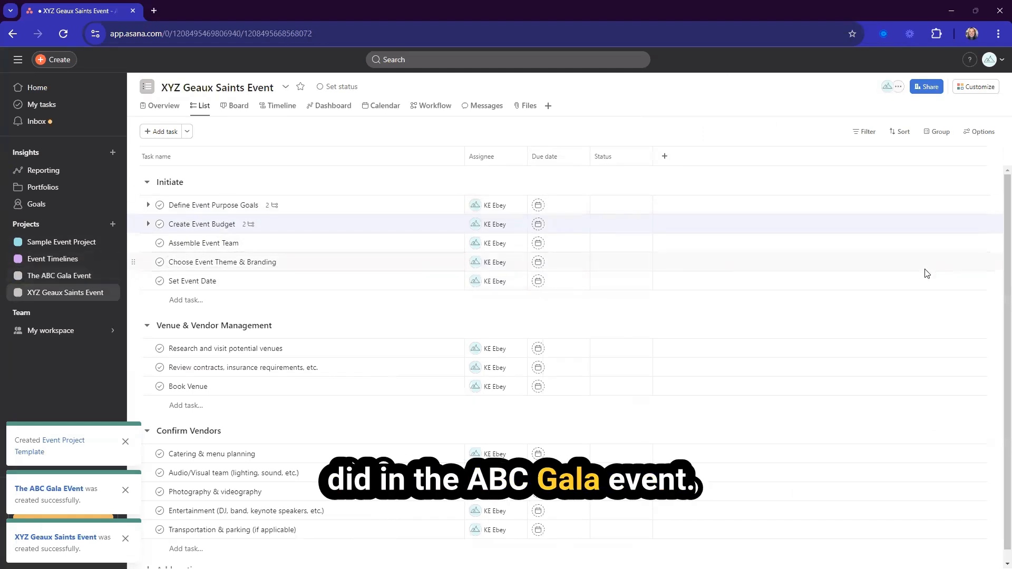
Check the Define Event Purpose Goals task's details, and review how the Event Timelines project's tasks are ordered in list view.
click(385, 206)
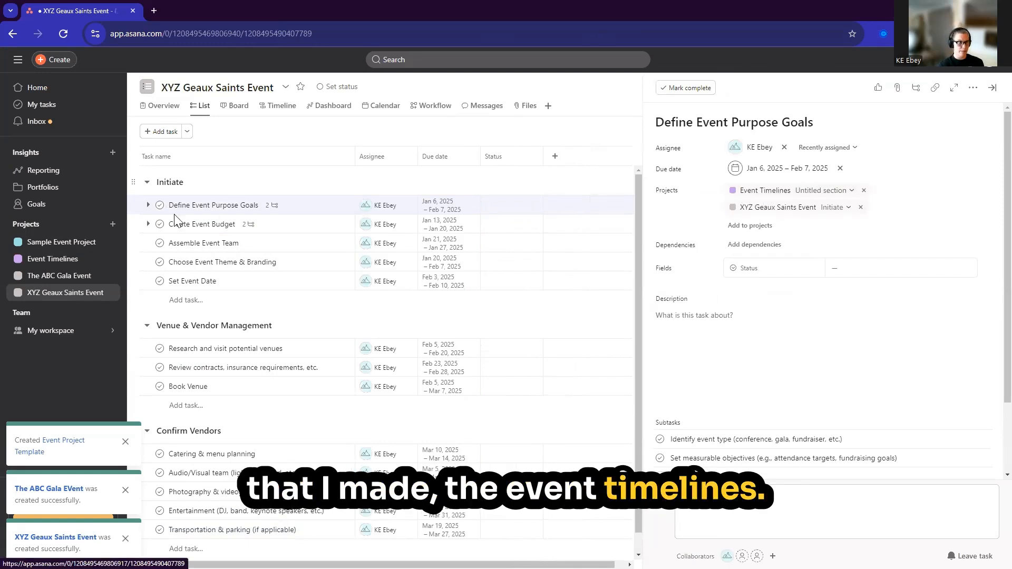
click(56, 258)
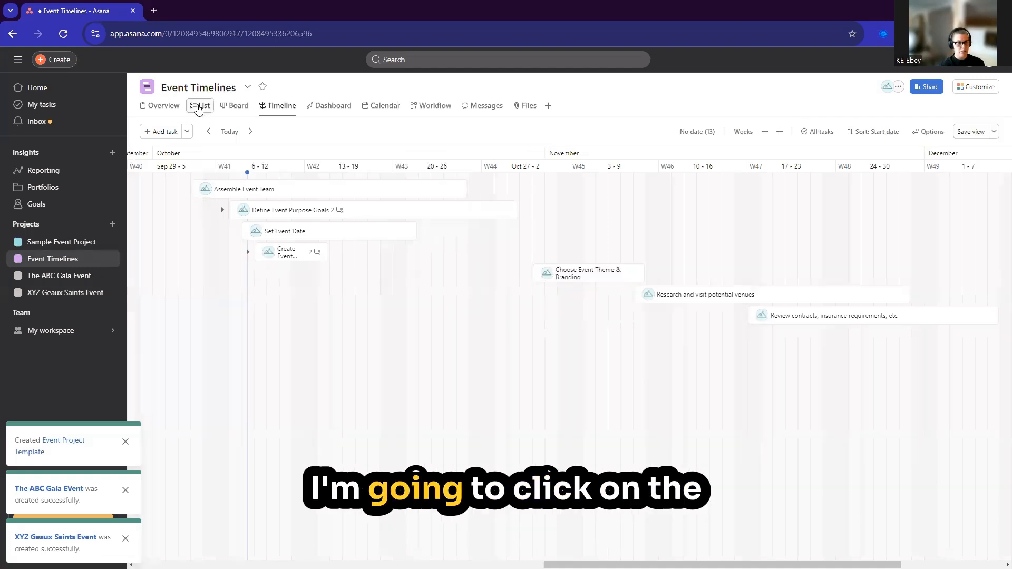
click(198, 108)
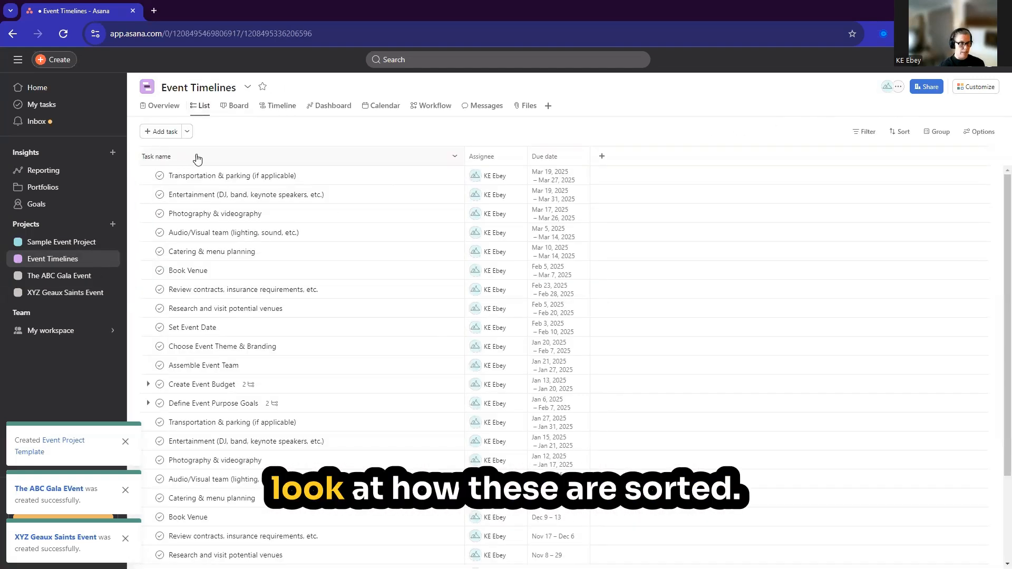
scroll(333, 311, down, 7)
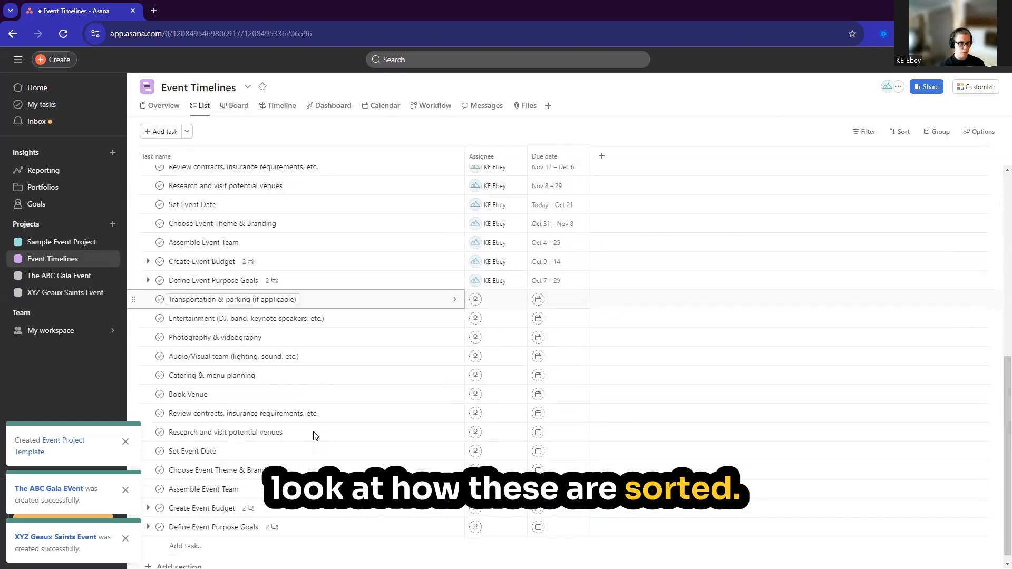
scroll(314, 437, up, 7)
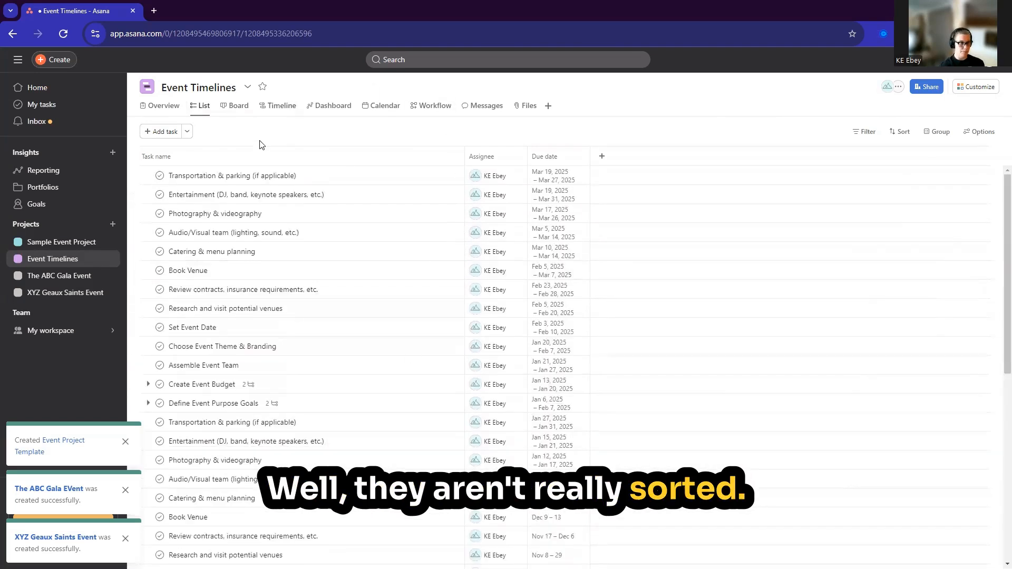
Add XYZ Geaux Saints and ABC Gala sections to Event Timelines, and delete the 13 tasks without assignees or dates.
click(187, 131)
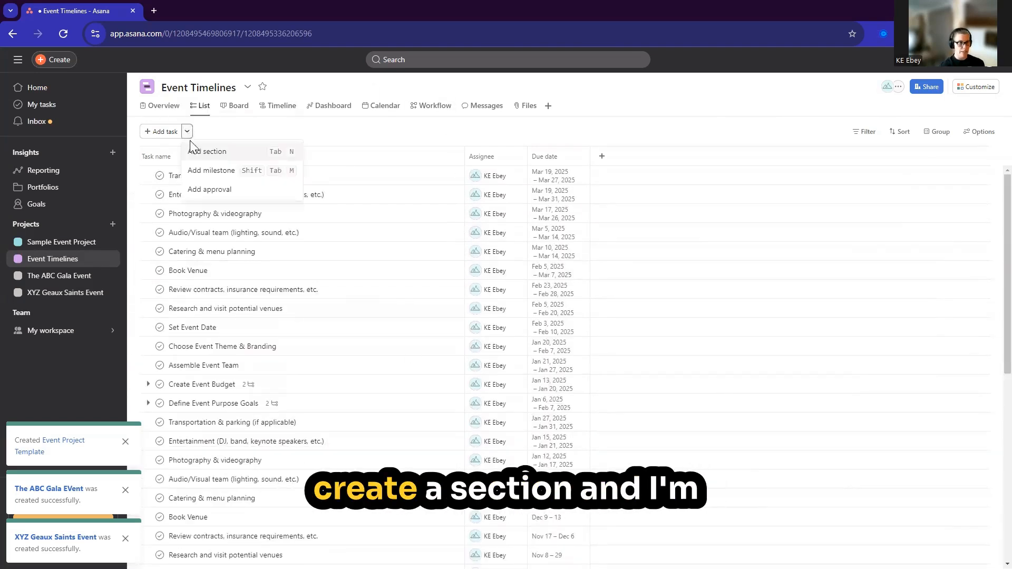
click(205, 156)
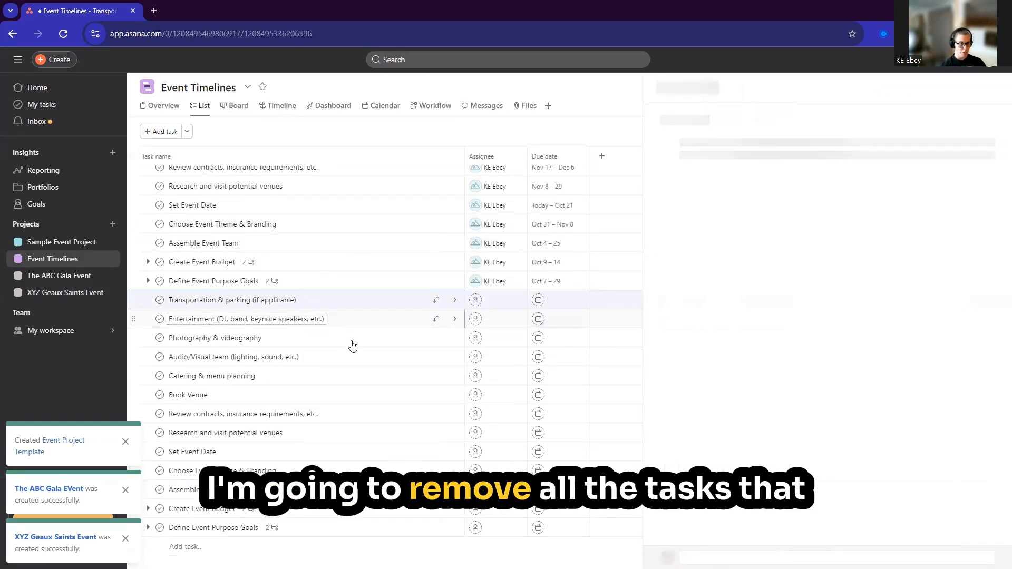
drag(353, 365, 369, 508)
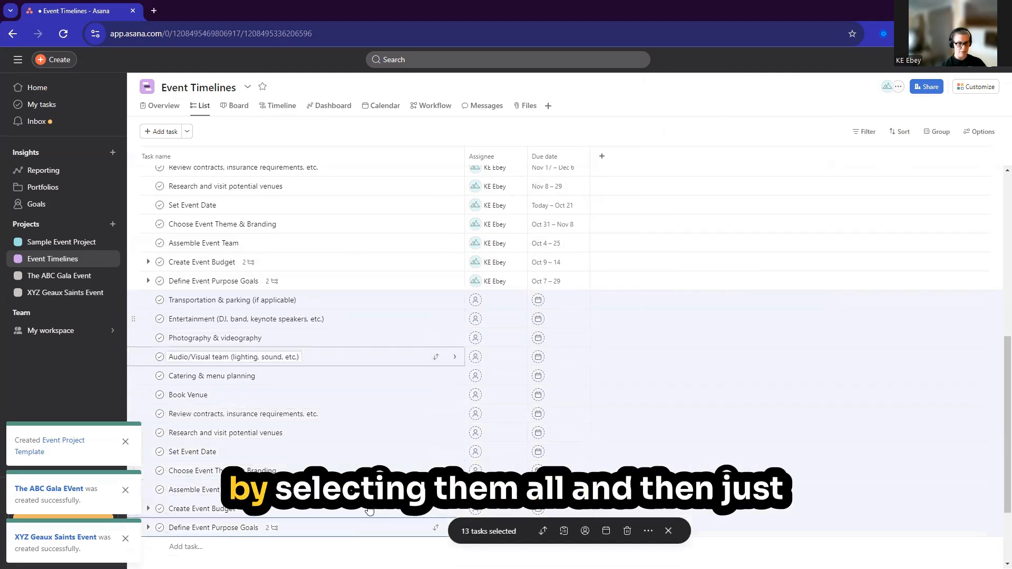
click(626, 530)
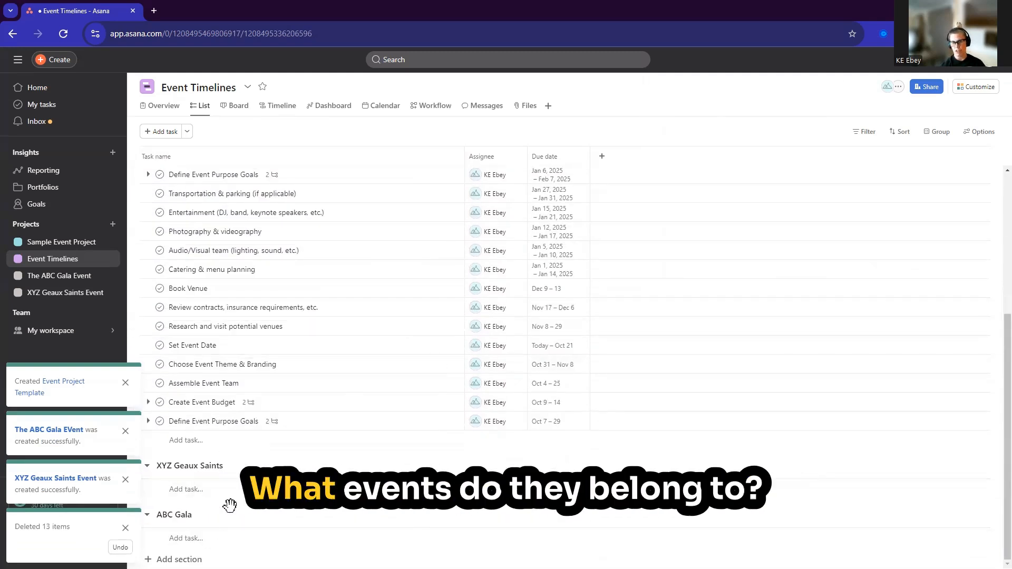
Check the first Transportation & parking task's projects, and move the first 13 tasks, through Define Event Purpose Goals, into the ABC Gala section.
click(346, 181)
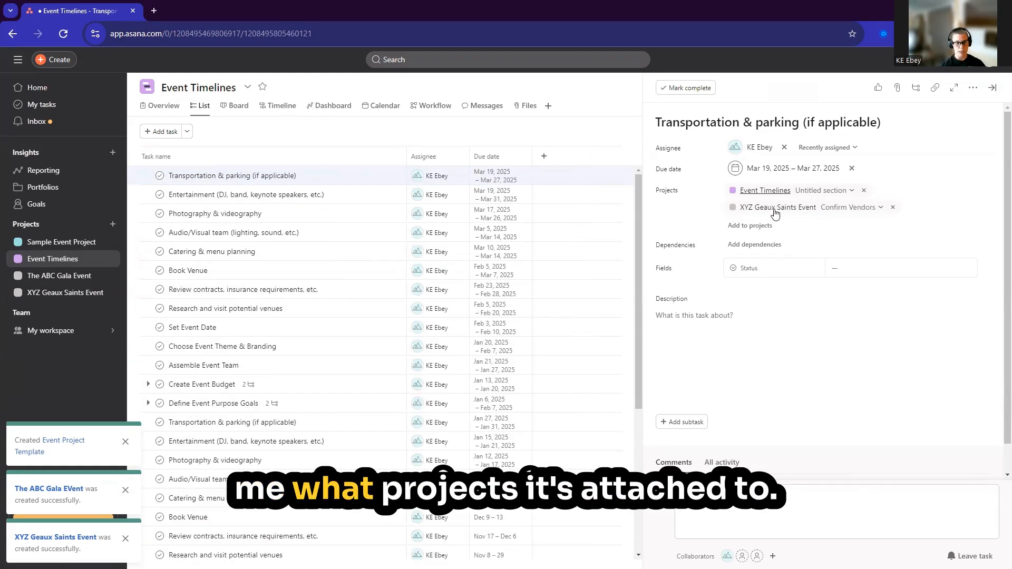
click(317, 403)
ctrl+click(326, 366)
ctrl+click(327, 348)
ctrl+click(328, 326)
ctrl+click(327, 307)
ctrl+click(327, 288)
ctrl+click(328, 270)
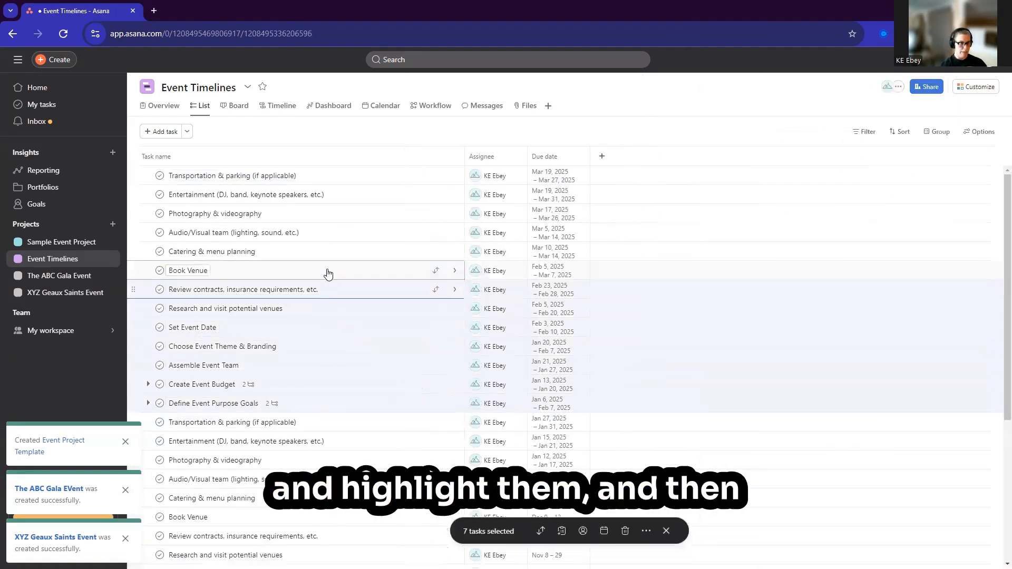
ctrl+click(329, 251)
ctrl+click(329, 233)
ctrl+click(332, 213)
ctrl+click(335, 196)
ctrl+click(335, 196)
ctrl+click(333, 178)
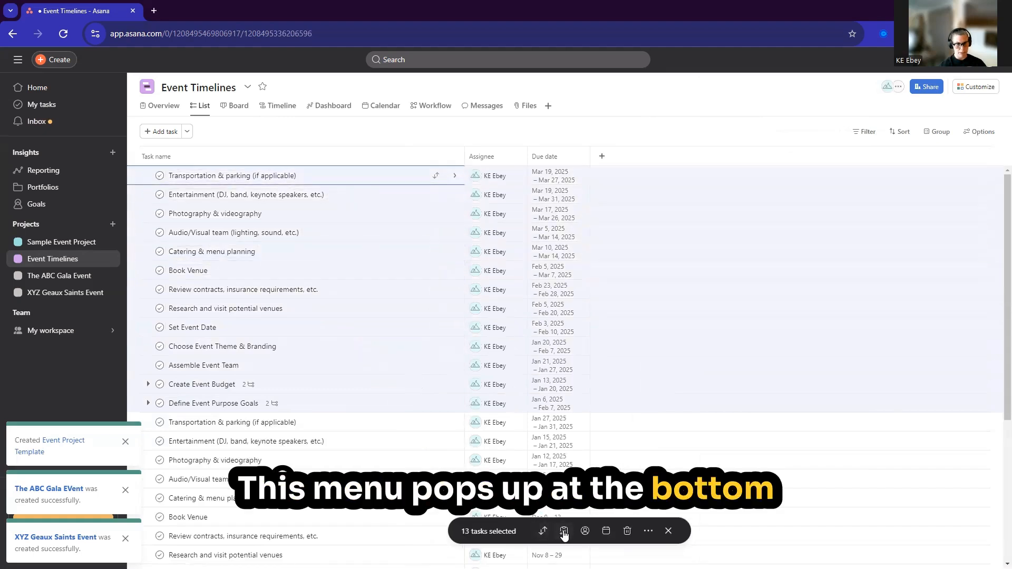
click(542, 532)
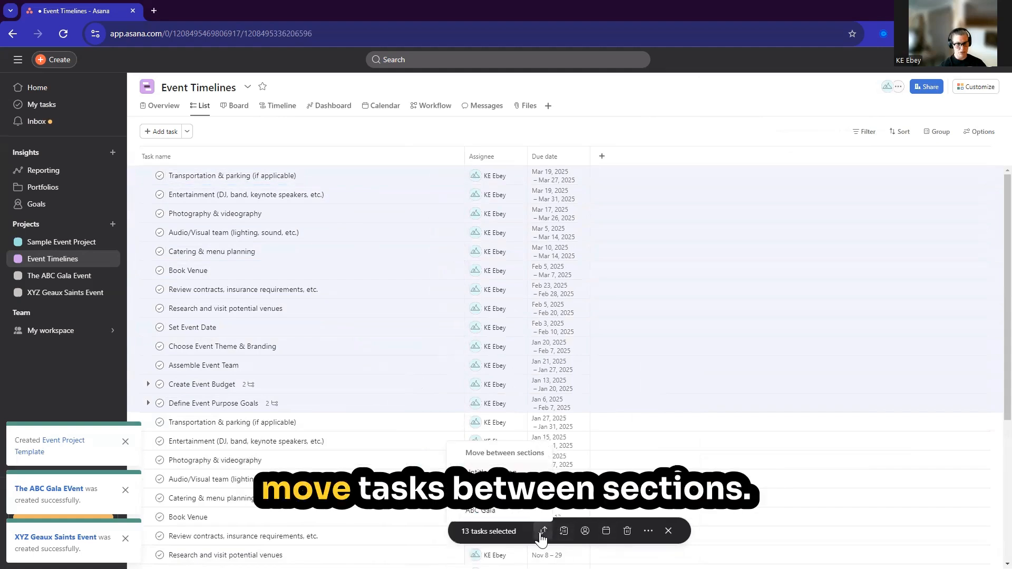
click(488, 511)
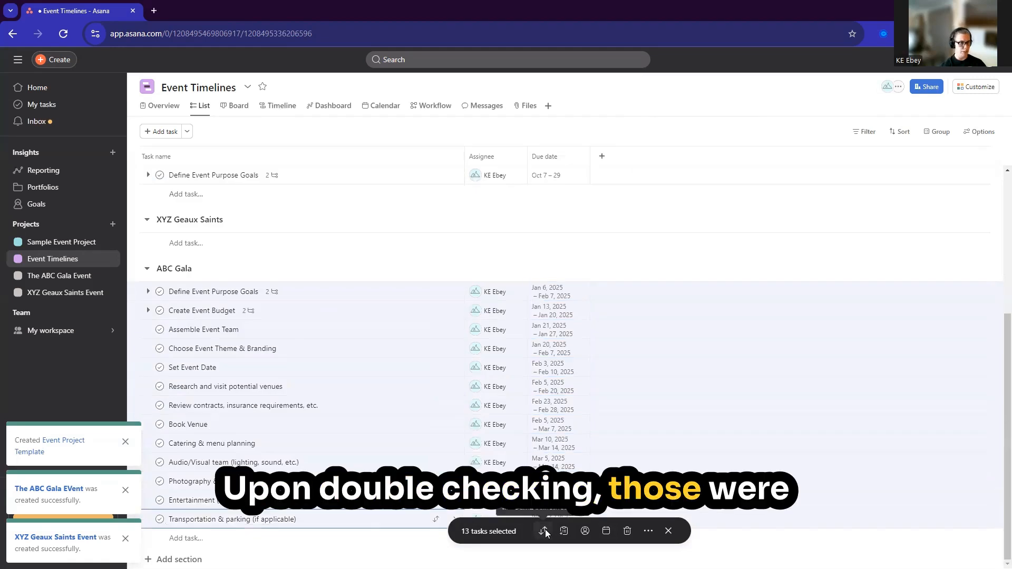
Move the 13 selected tasks from the ABC Gala section into the XYZ Geaux Saints section.
click(543, 530)
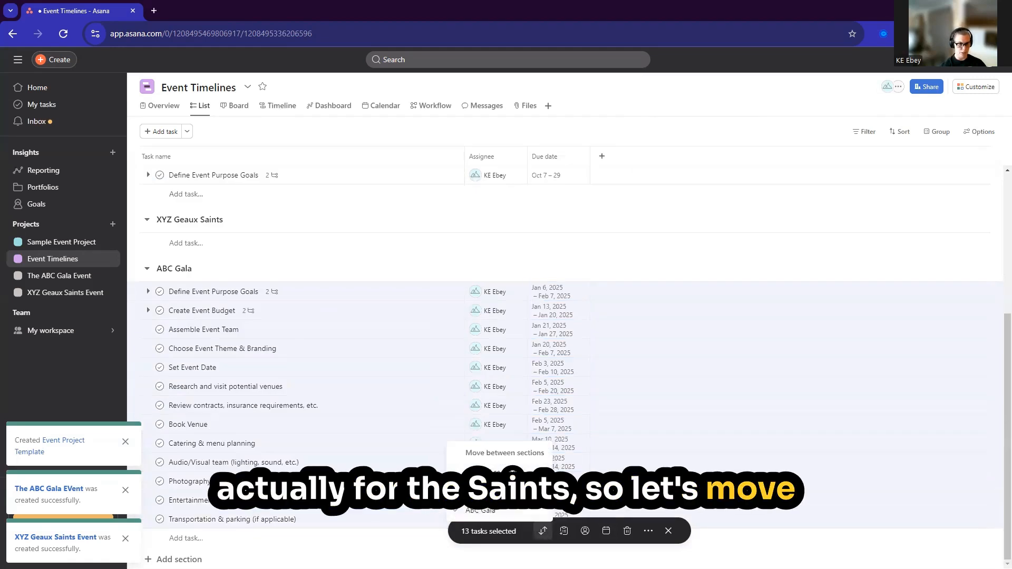
click(498, 491)
Move the remaining 13 tasks of the untitled section into the ABC Gala section and clear the selection.
drag(348, 178, 332, 404)
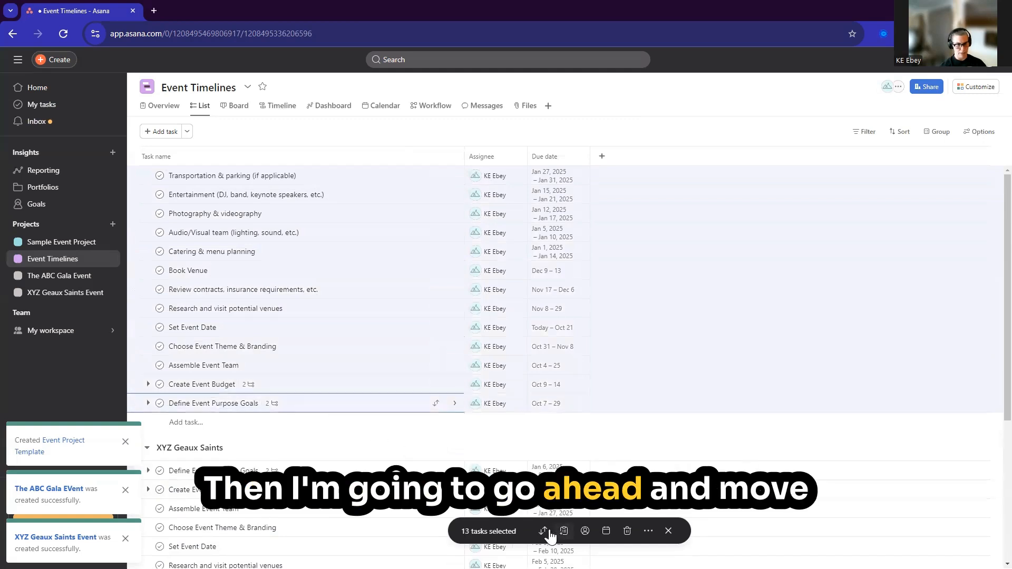
click(543, 531)
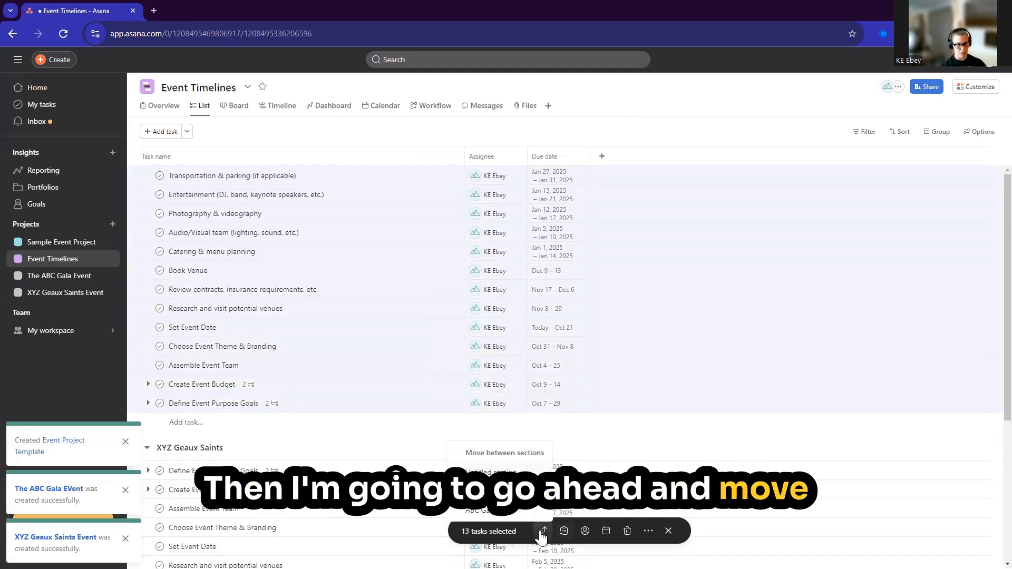
click(489, 511)
click(550, 133)
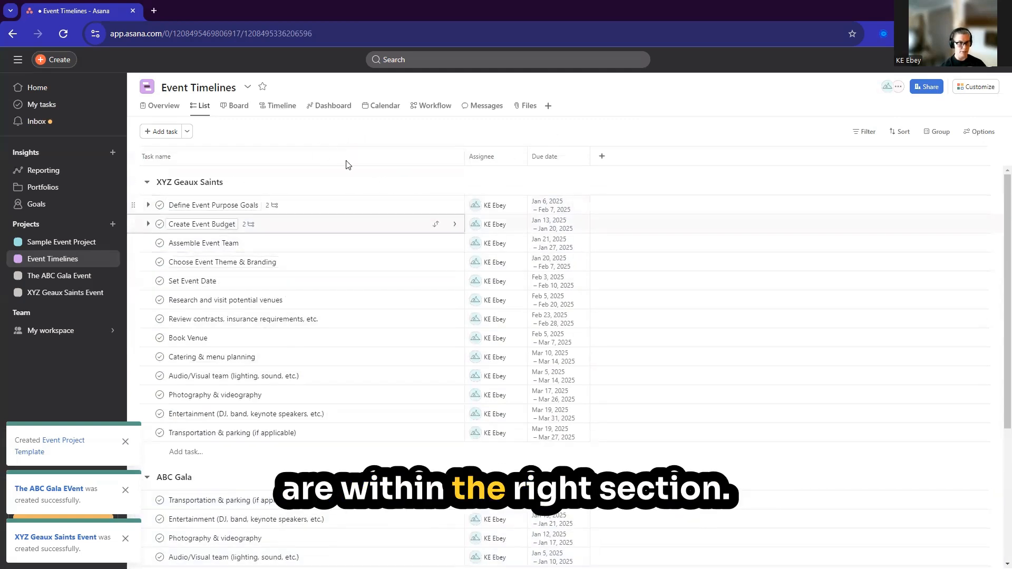
Show Event Timelines as a timeline sorted by start date and look through the later months.
click(275, 107)
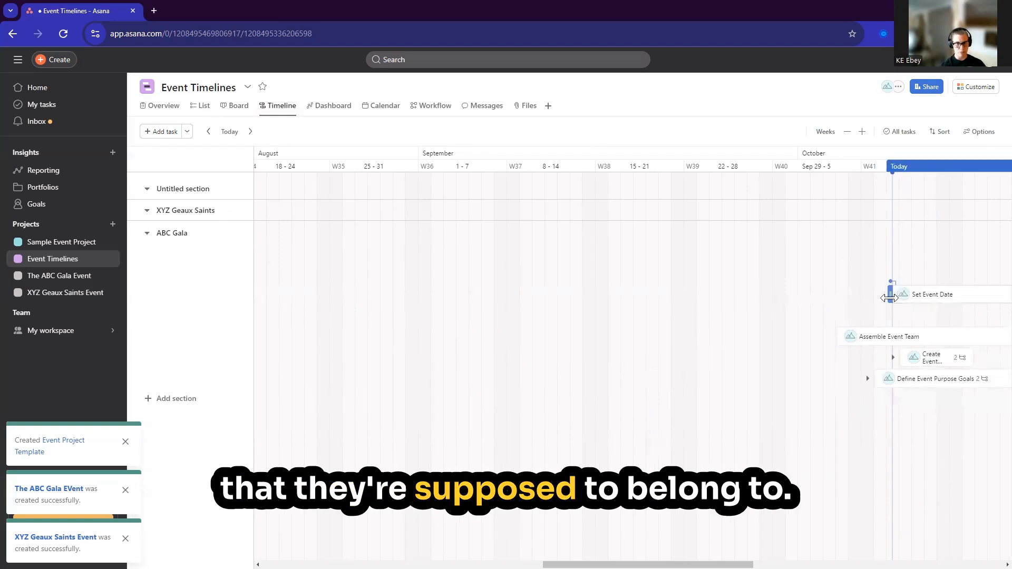
click(940, 131)
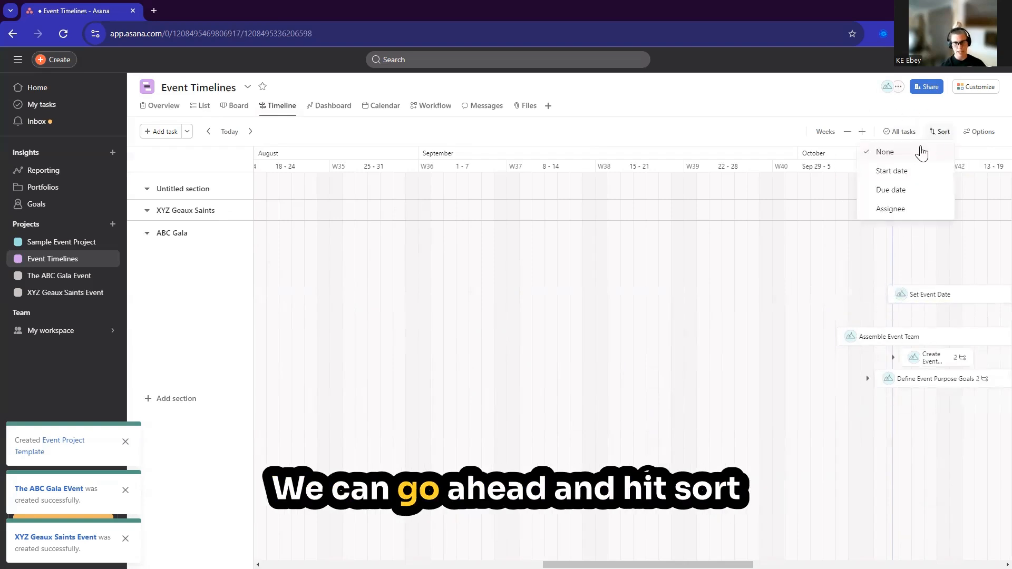
click(902, 171)
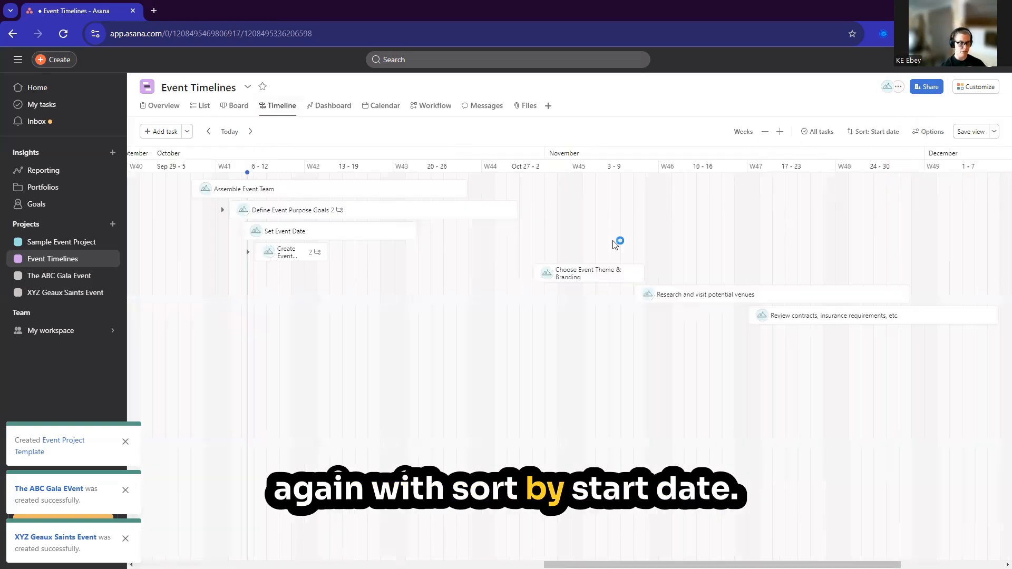
drag(722, 564, 846, 564)
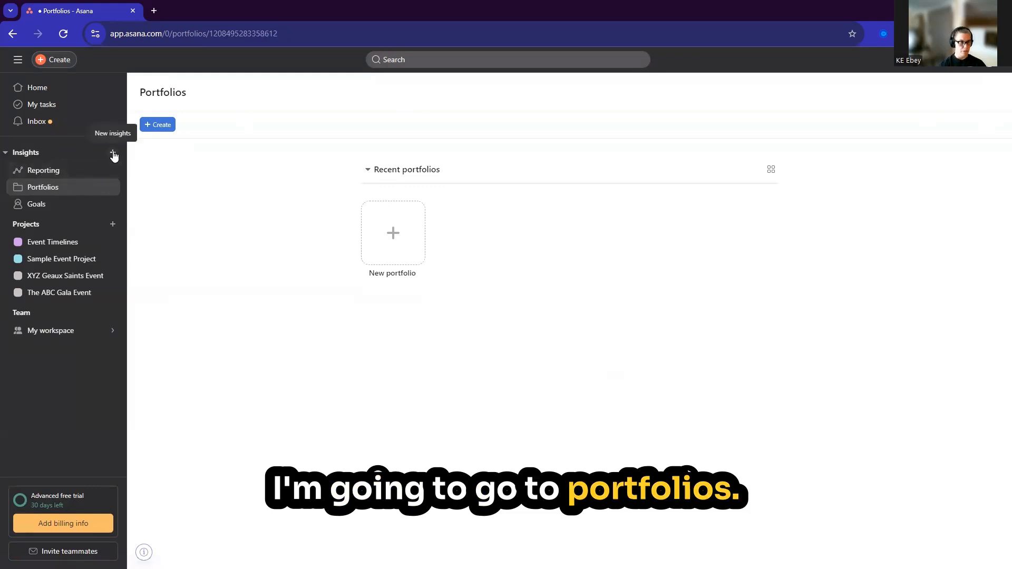
Start a new portfolio and name it "Events Portfolio".
click(113, 153)
click(135, 191)
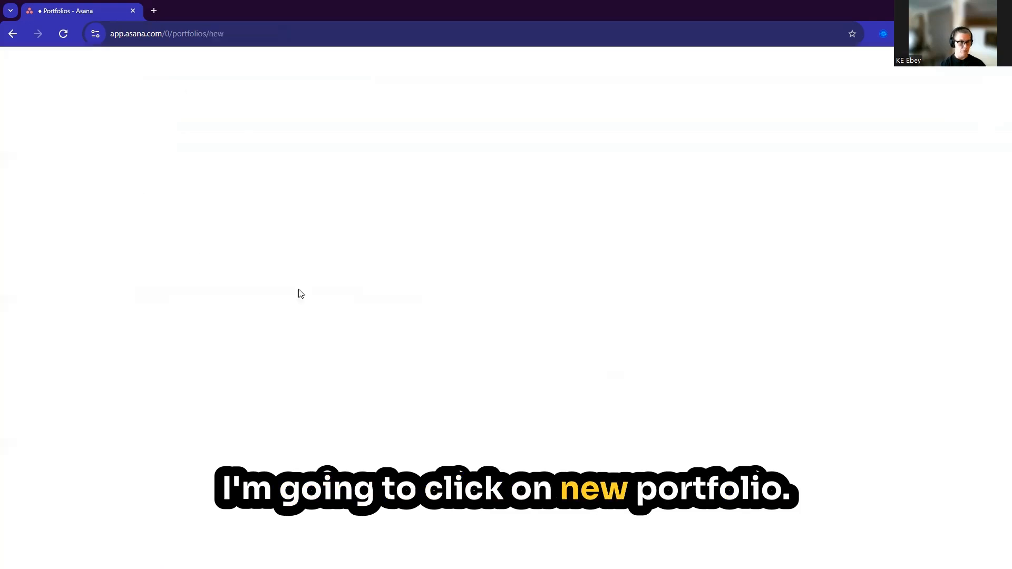
click(239, 220)
text(Events Portfolio)
Add the Event Timelines, XYZ Geaux Saints Event and The ABC Gala Event projects to the portfolio and continue to the layout choice.
click(215, 331)
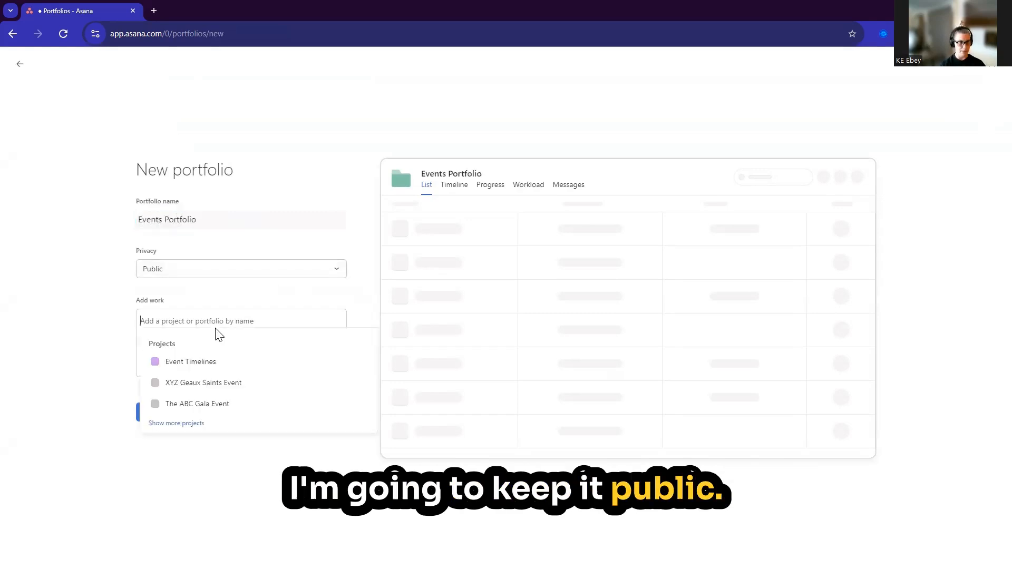
click(202, 367)
click(248, 363)
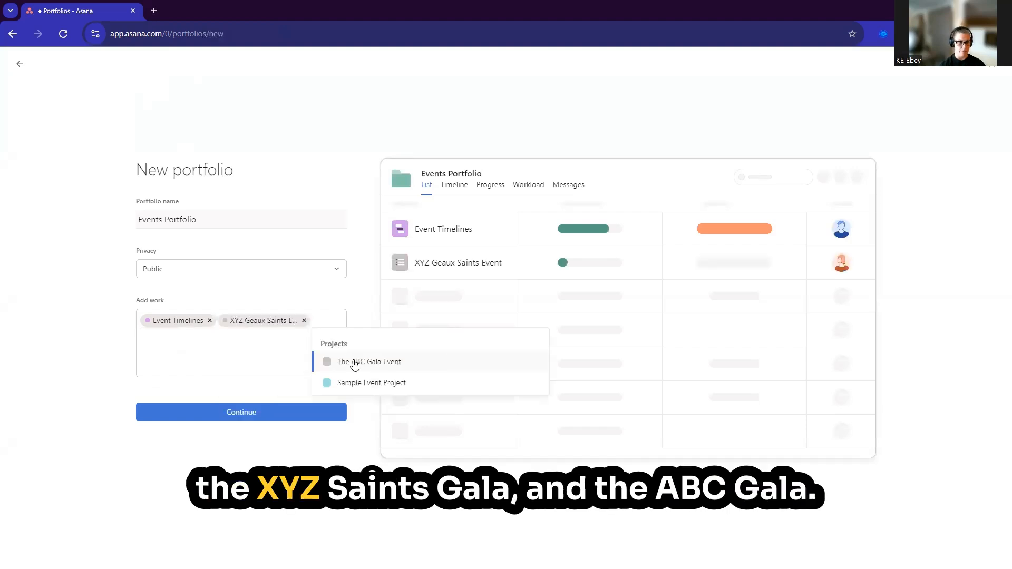
click(354, 366)
click(234, 416)
Choose the Timeline layout for the portfolio, read the note about milestones, and open the finished portfolio.
click(308, 253)
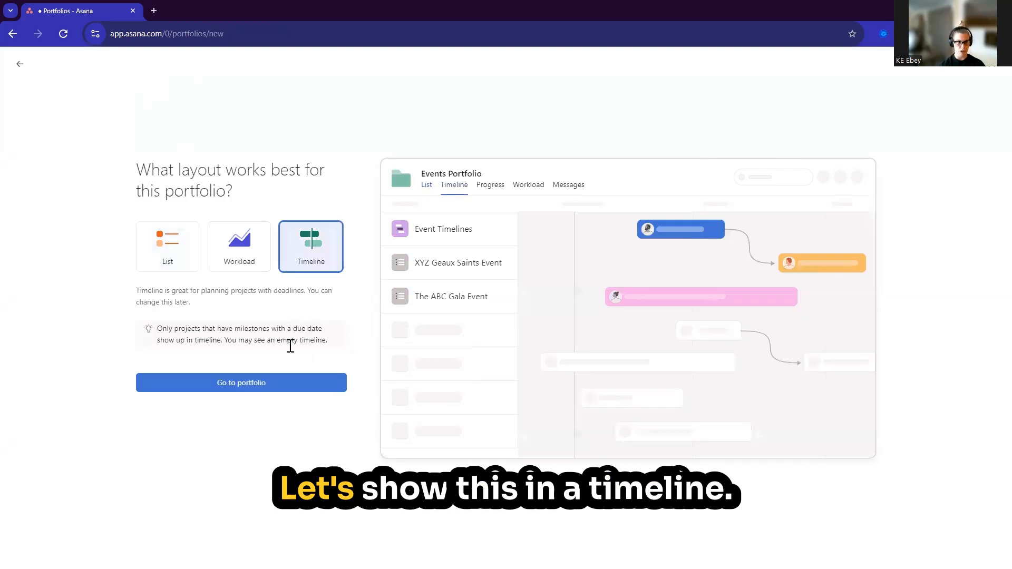
drag(157, 328, 327, 340)
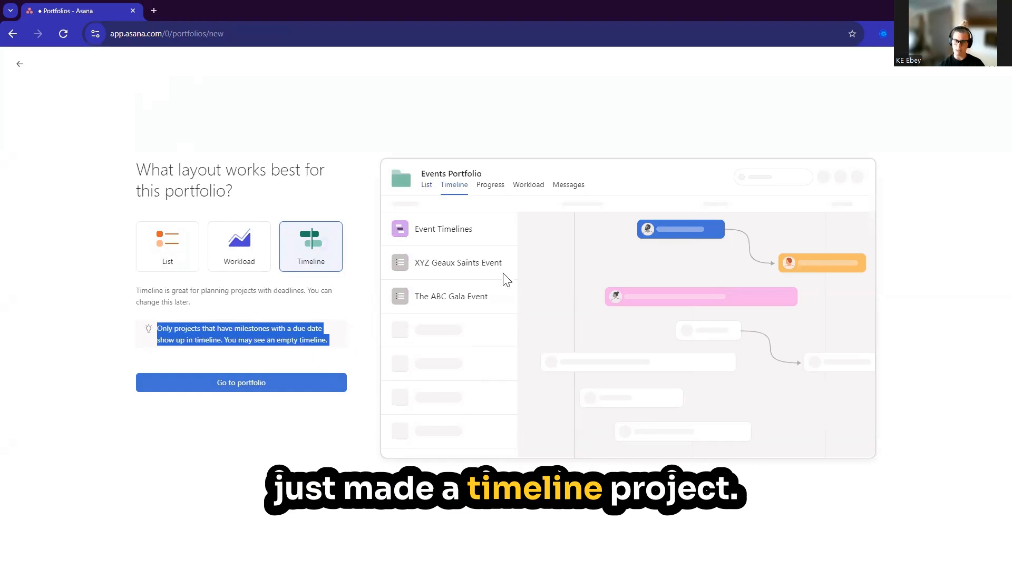
click(241, 387)
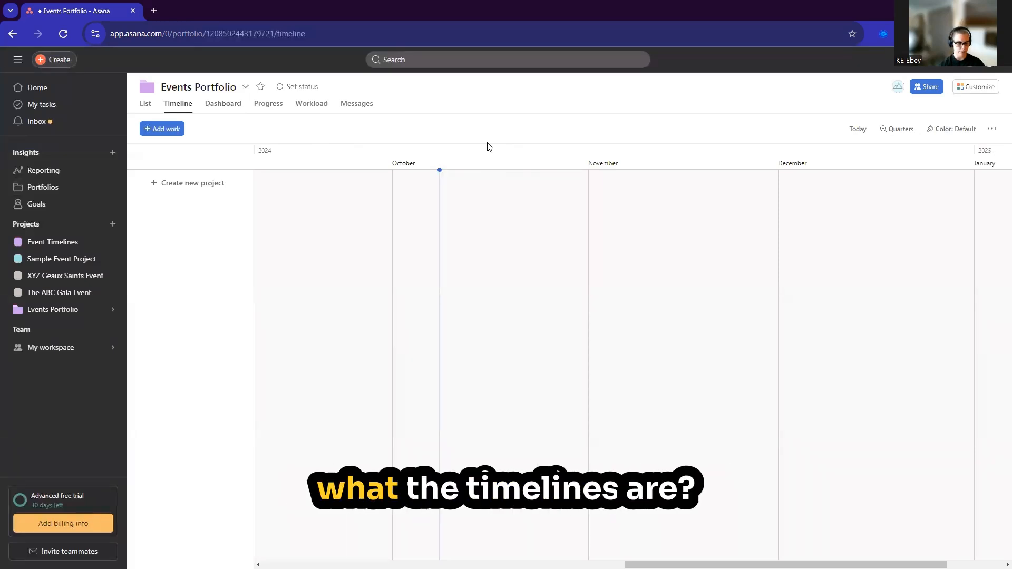
Show the Event Timelines project as a list and mark Assemble Event Team under XYZ Geaux Saints as a milestone.
click(199, 195)
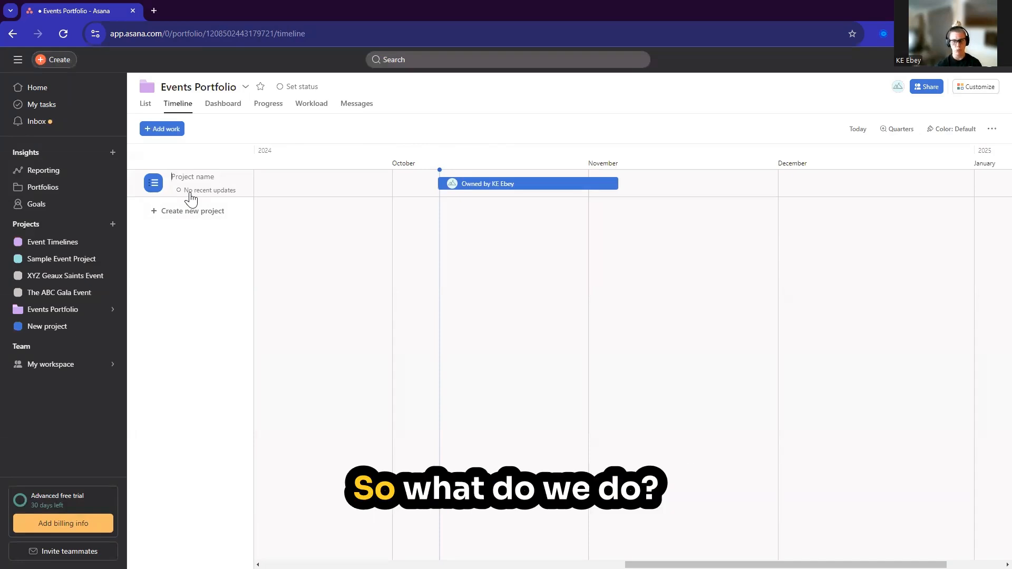
click(48, 244)
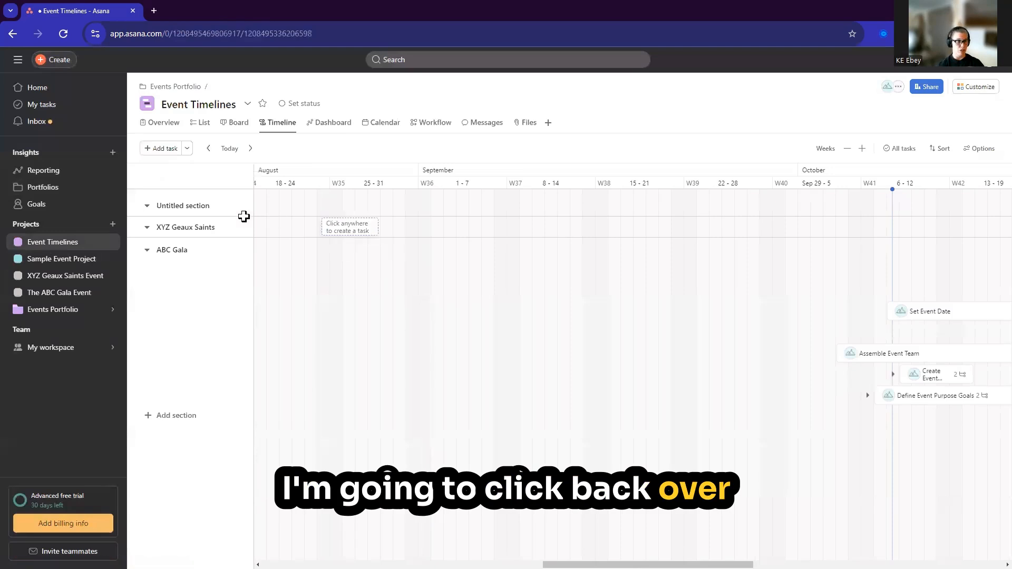
click(202, 123)
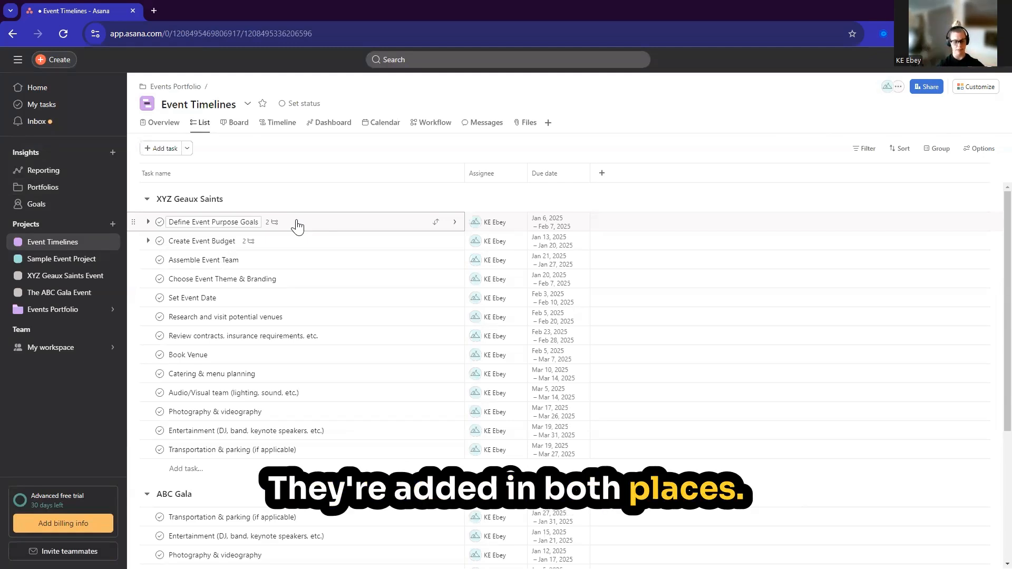
right_click(160, 264)
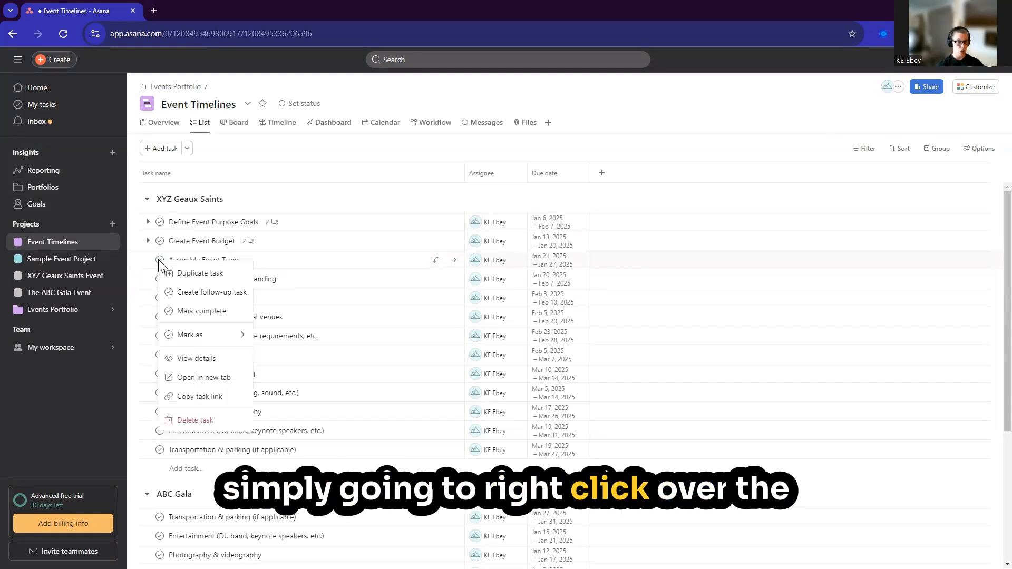
mouse_move(248, 335)
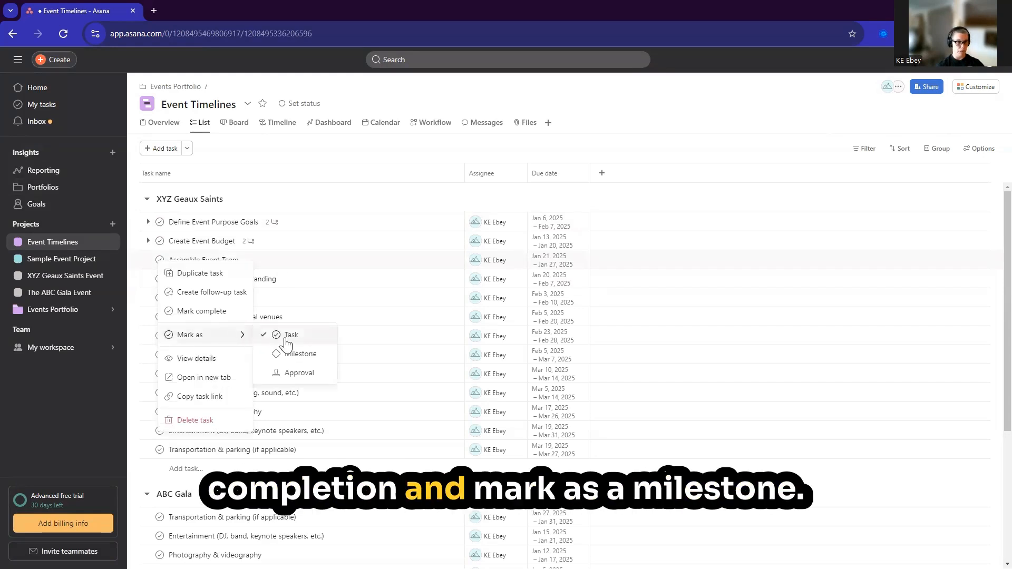
click(291, 354)
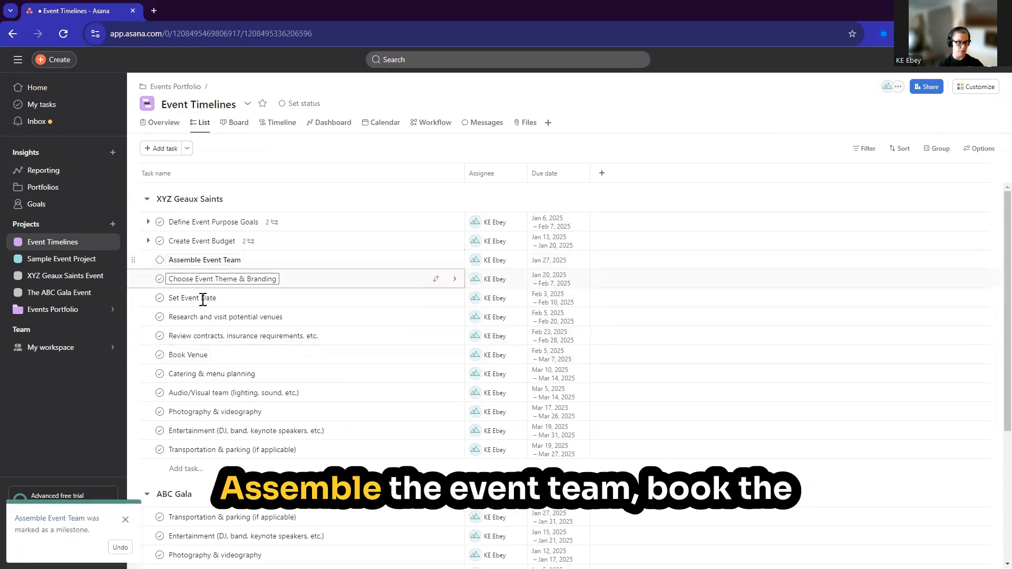
Mark Book Venue and Transportation & parking under XYZ Geaux Saints as milestones.
right_click(162, 358)
mouse_move(199, 431)
click(291, 449)
scroll(278, 386, down, 2)
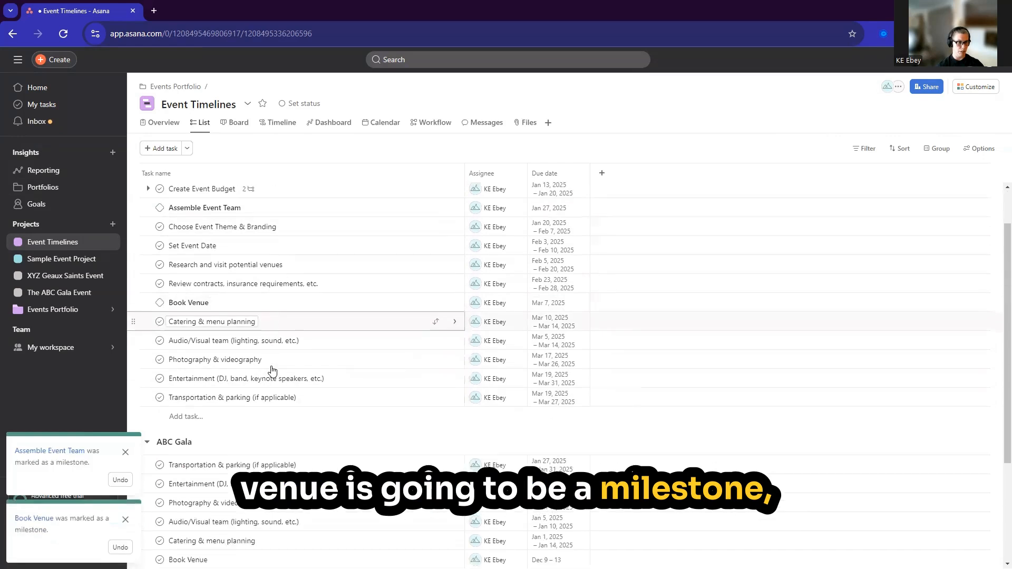
right_click(161, 346)
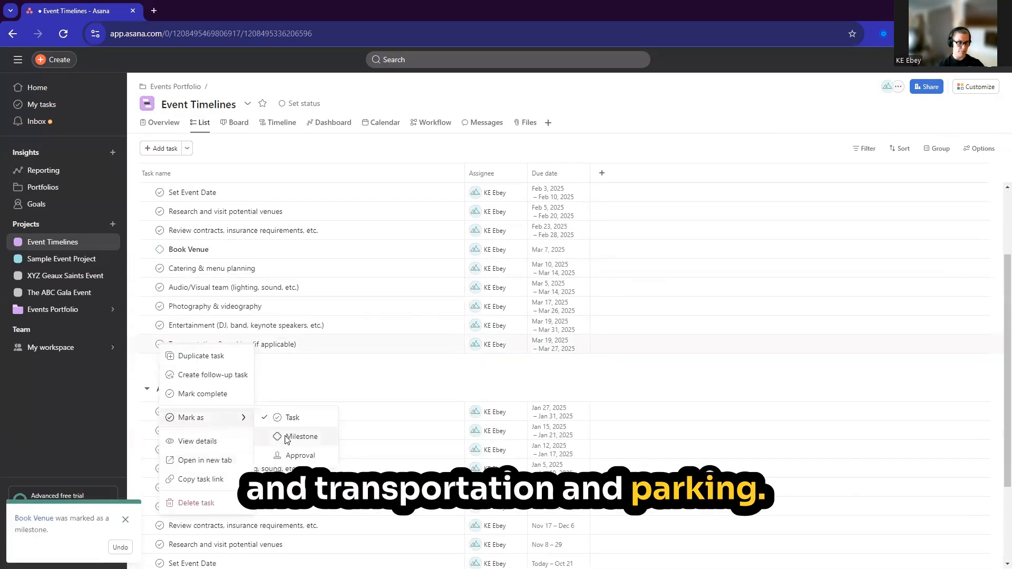
click(291, 436)
Mark Assemble Event Team, Book Venue and Transportation & parking under ABC Gala as milestones.
scroll(160, 482, down, 2)
right_click(159, 482)
mouse_move(203, 381)
click(288, 402)
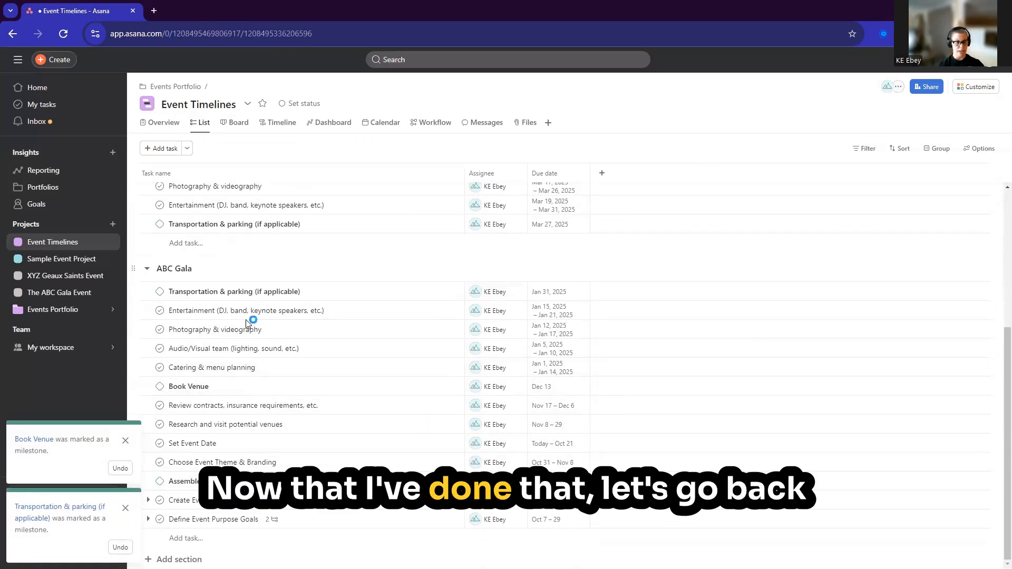
Examine the milestones on the Events Portfolio timeline and on the Event Timelines project's own timeline.
click(61, 311)
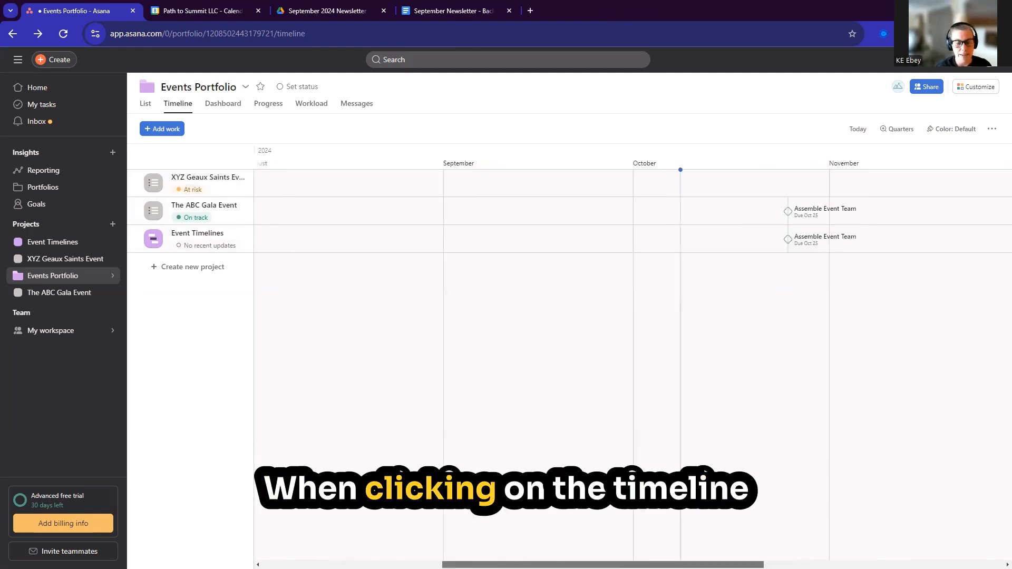
scroll(632, 316, right, 10)
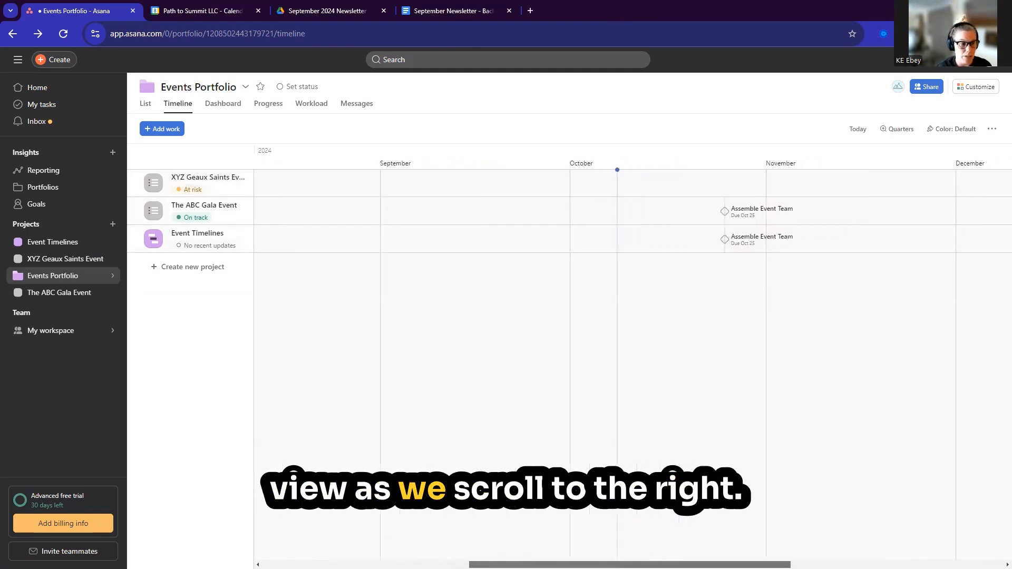
scroll(632, 316, right, 3)
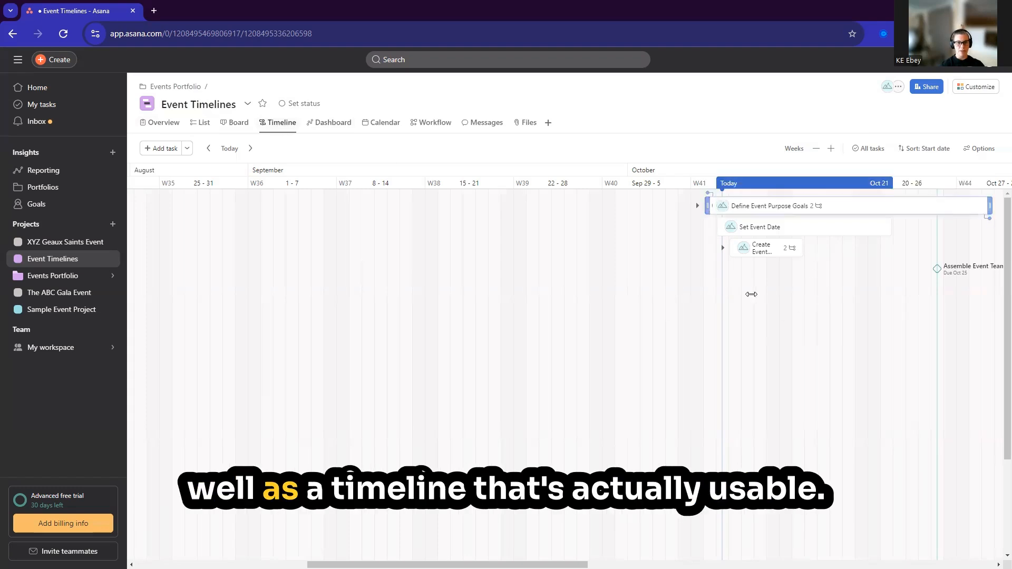
scroll(602, 322, right, 10)
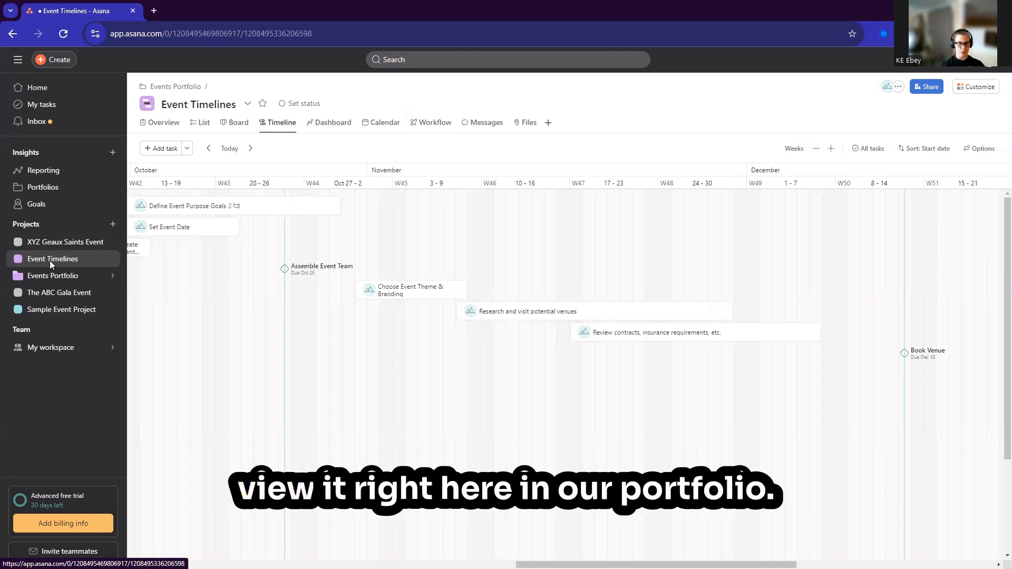
Open the Event Timelines overview and read the status question and the project summary note.
click(160, 123)
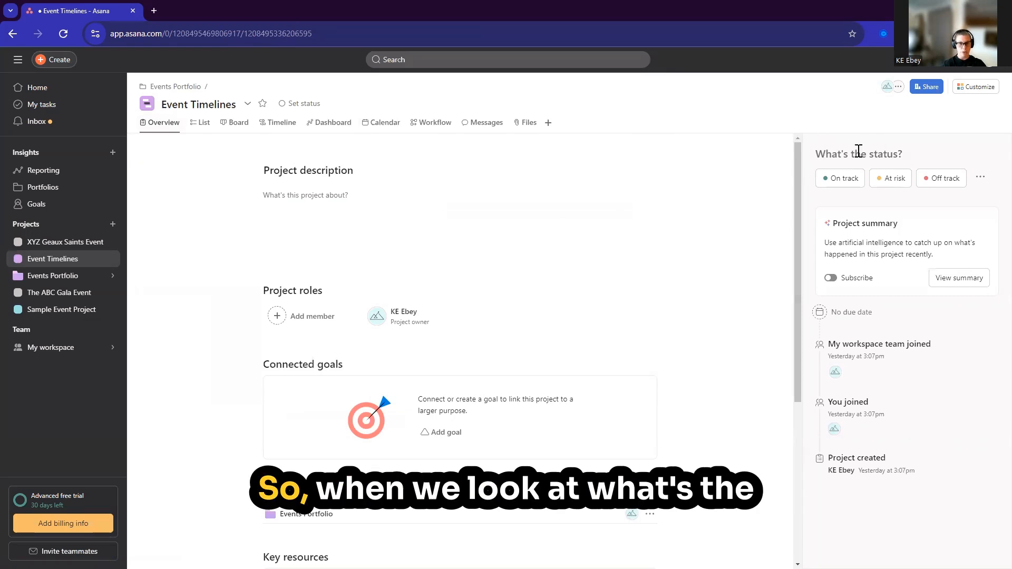
drag(818, 157, 905, 154)
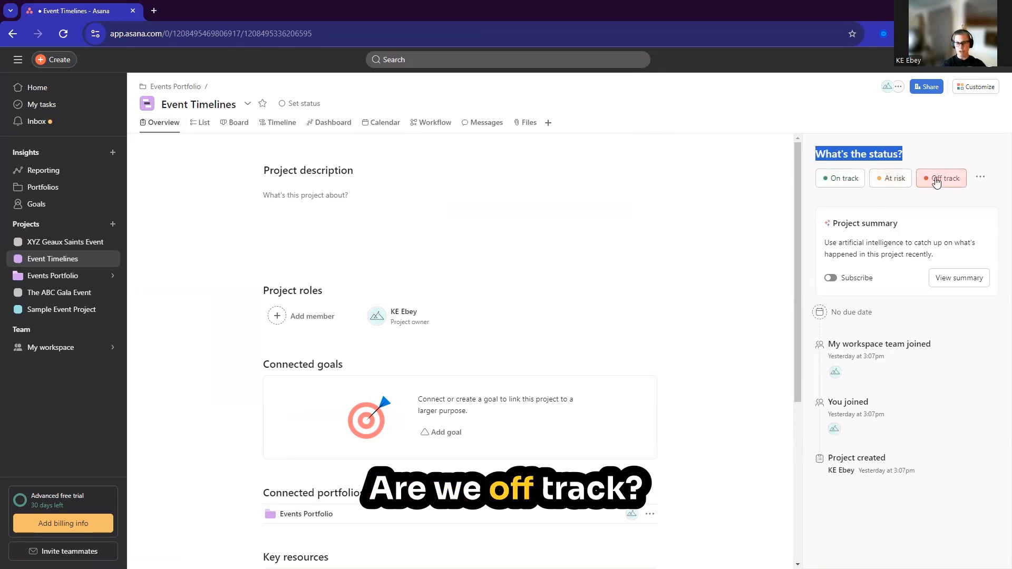
drag(831, 241, 919, 238)
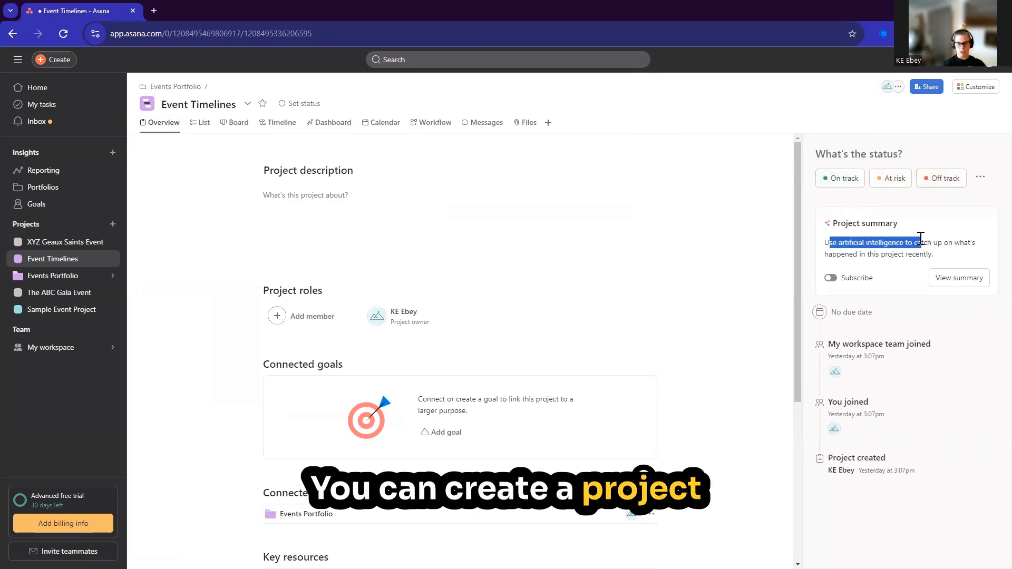
click(928, 219)
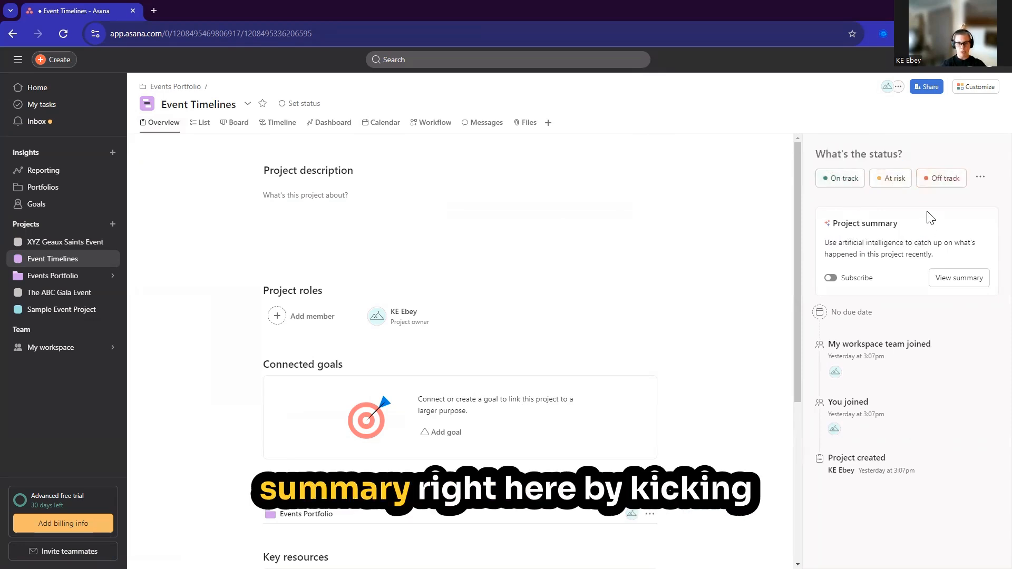
Try an On track status update for Event Timelines with the completed milestones and incomplete tasks by assignee highlights.
click(852, 181)
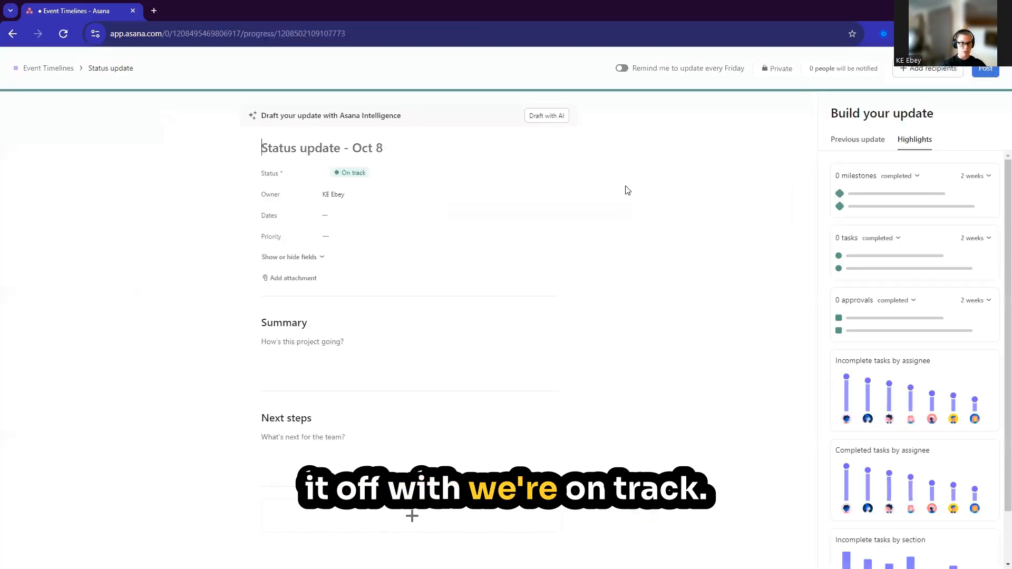
mouse_move(887, 192)
mouse_down()
mouse_move(349, 399)
mouse_move(323, 381)
mouse_up()
drag(924, 368, 344, 515)
scroll(380, 343, down, 1)
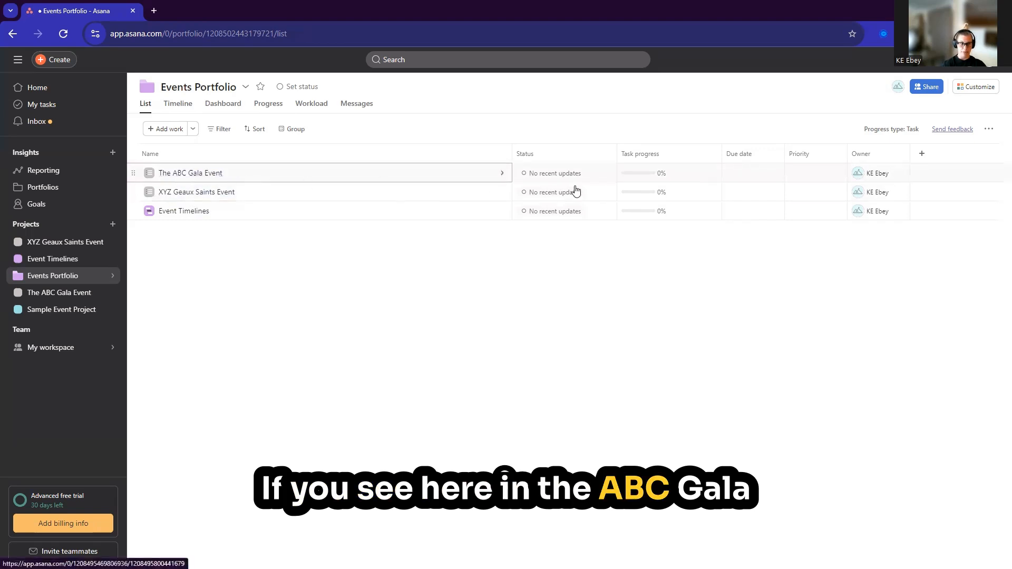
Start an On track status update for The ABC Gala Event from the Events Portfolio list.
click(545, 175)
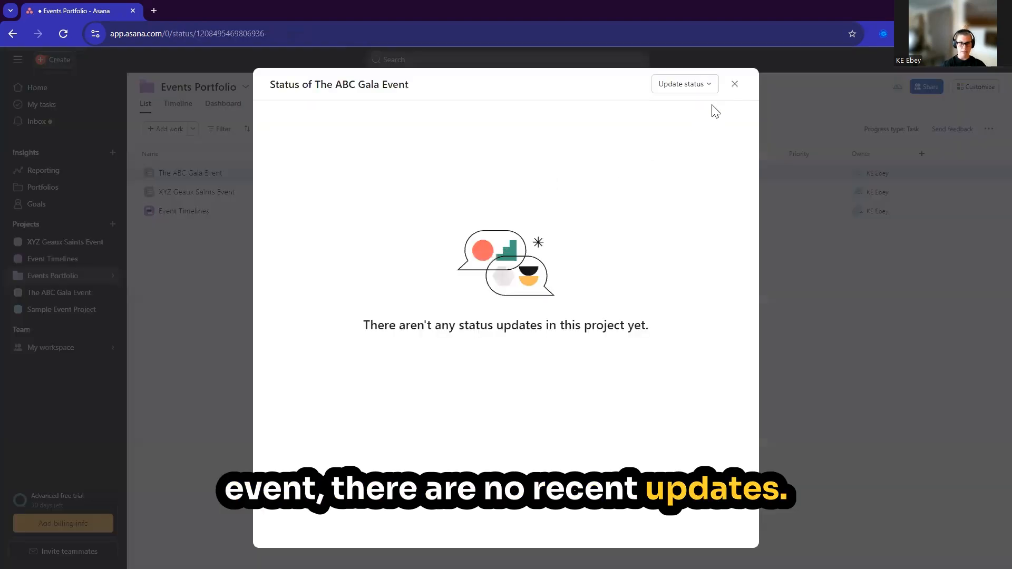
click(704, 89)
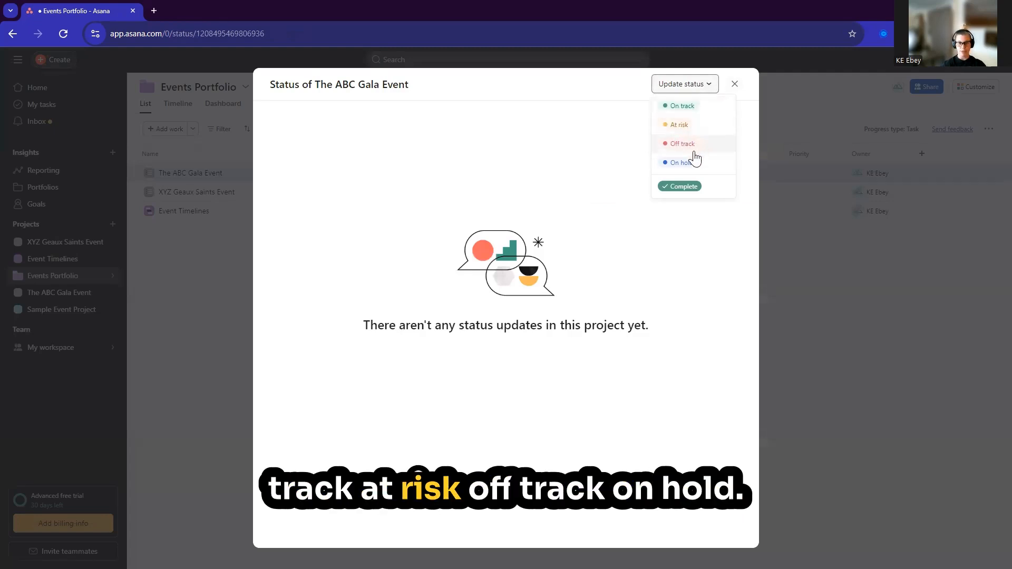
click(683, 108)
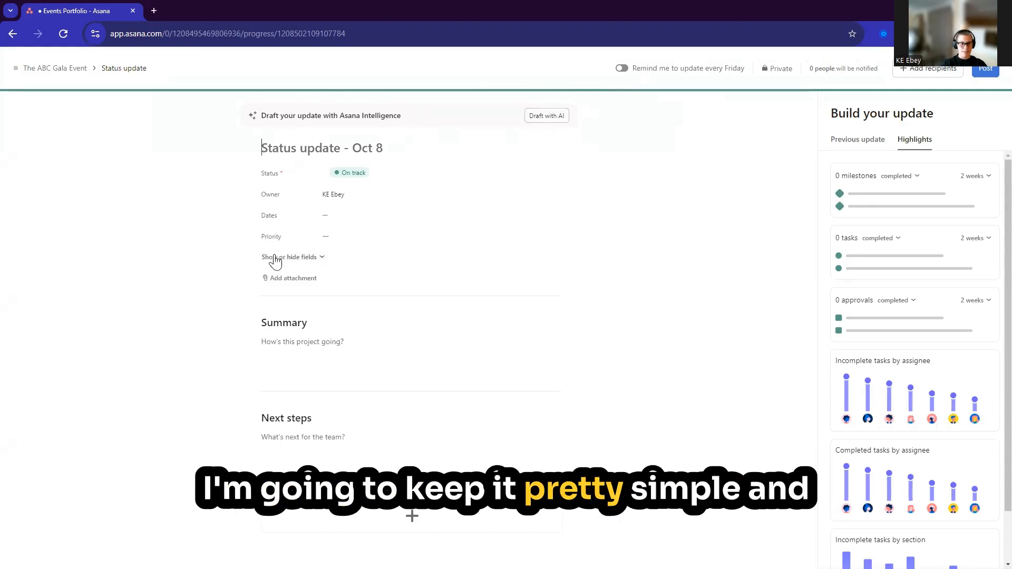
Enter summary "No at risk tasks at this time" and bullets "Working with several vendors in Colorado for catering", "Working with venues in Denver and Fort Collins".
click(283, 342)
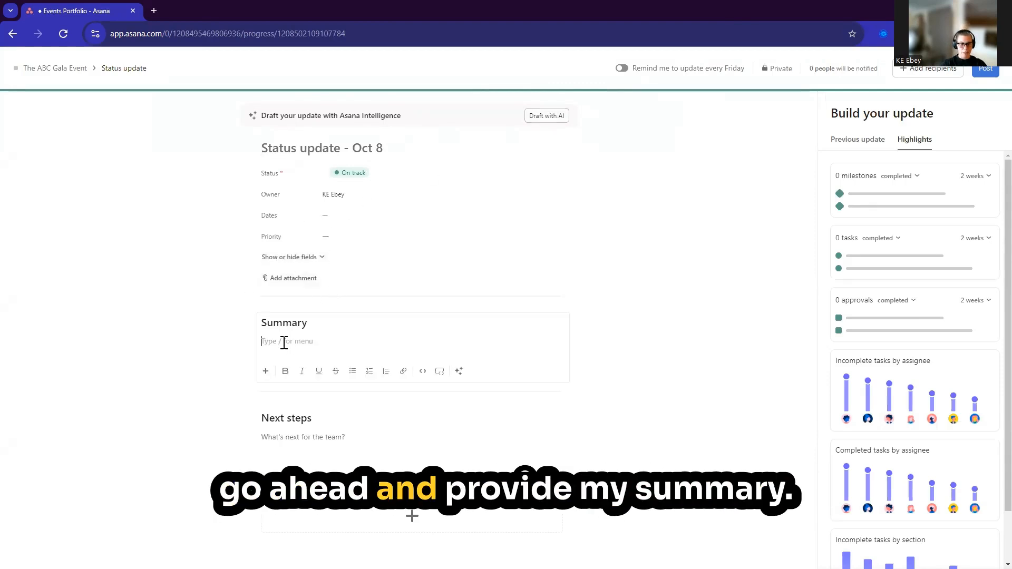
text(No at risk tas)
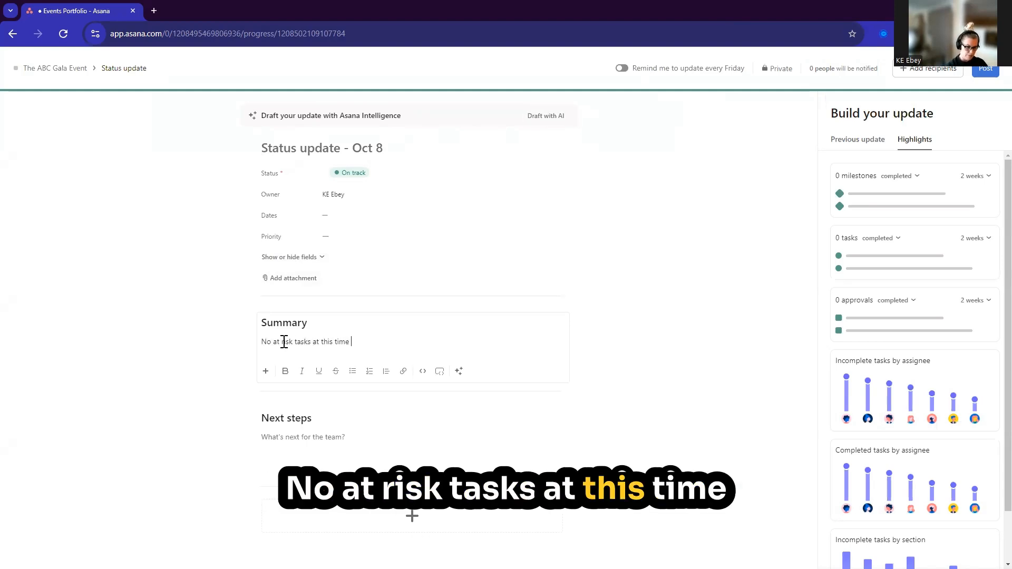
text(ks at this time)
key(Return)
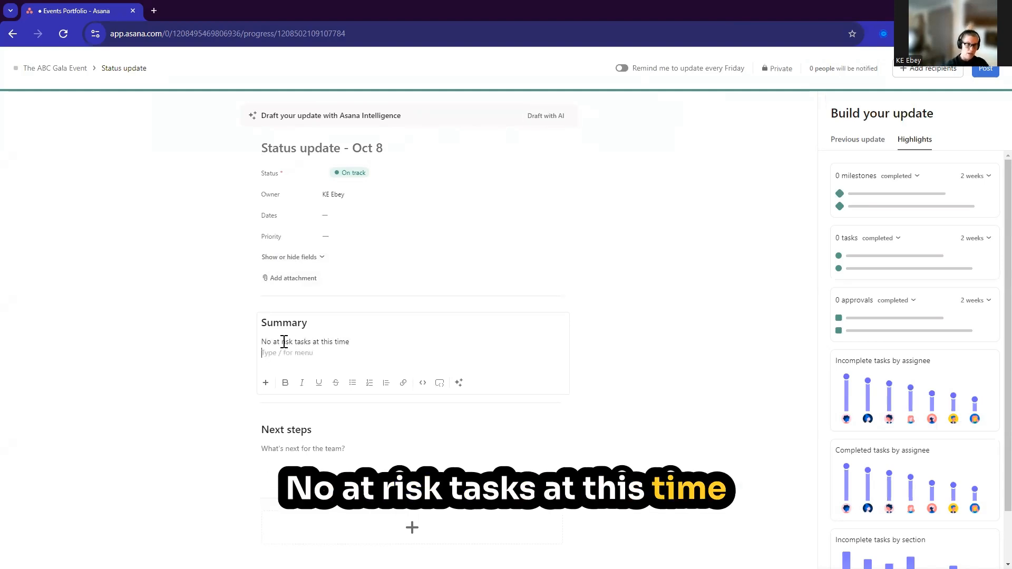
click(353, 382)
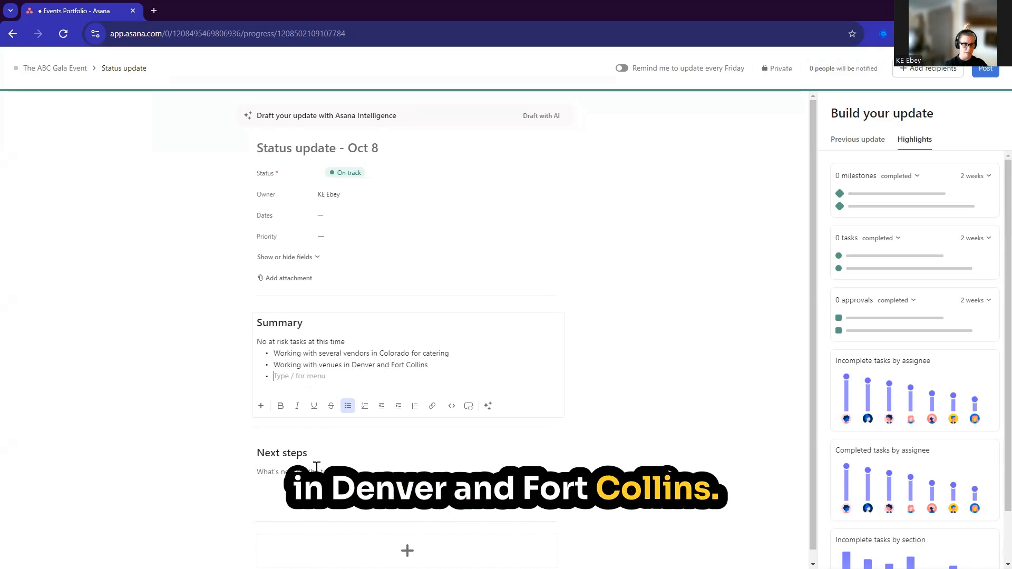
Add the completed approvals and incomplete tasks by assignee highlights to the Next steps section of the update.
click(442, 471)
drag(856, 311, 265, 482)
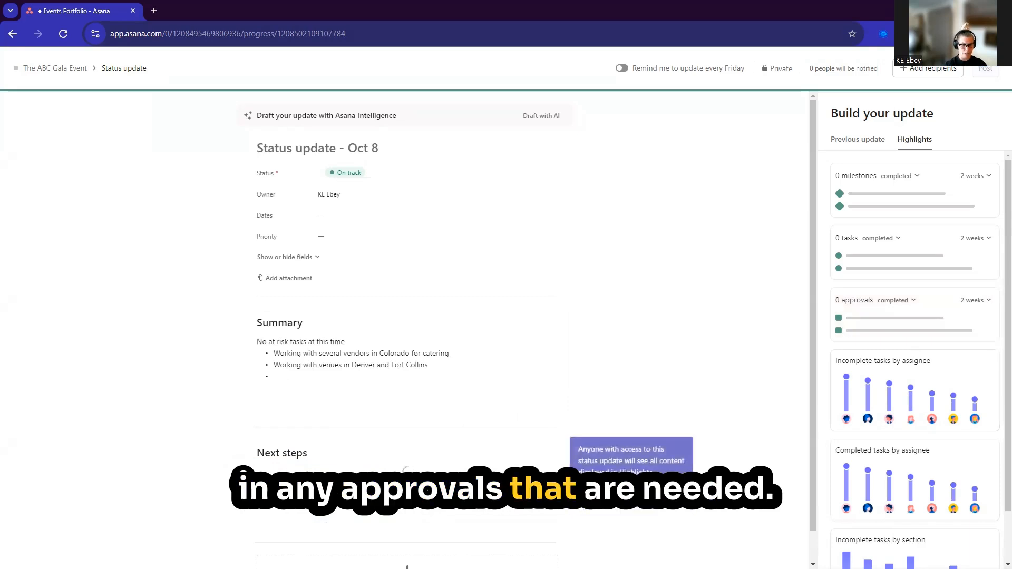
scroll(896, 369, down, 1)
drag(869, 316, 263, 521)
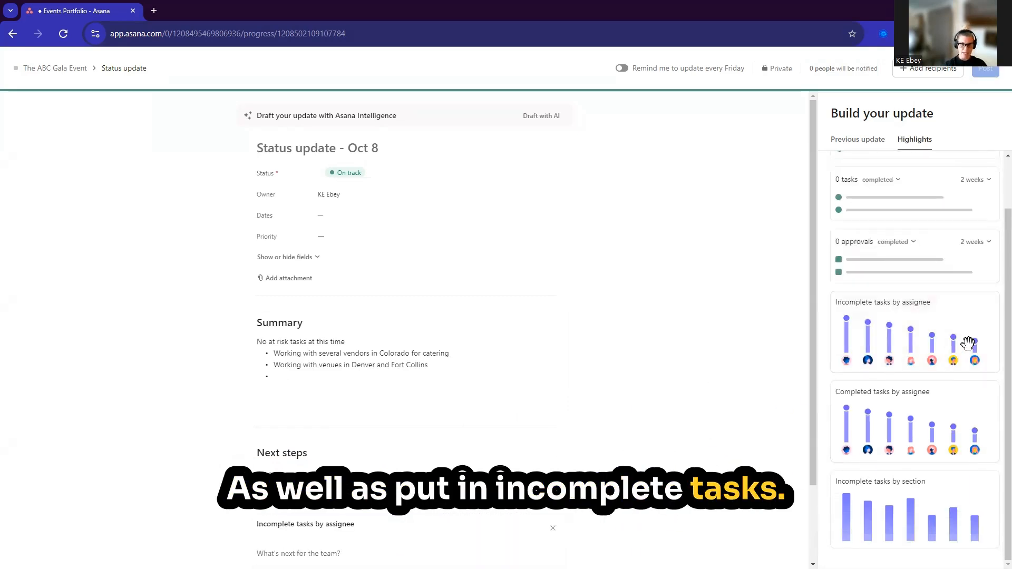
Look at the incomplete tasks behind the assignee chart, and return to the draft status update.
scroll(405, 316, down, 4)
mouse_move(401, 364)
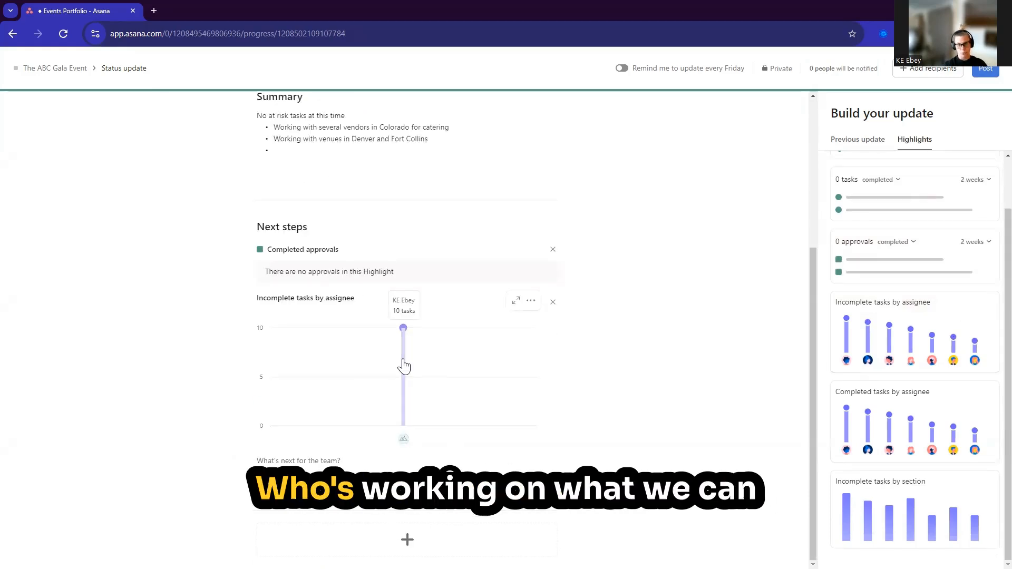
click(403, 365)
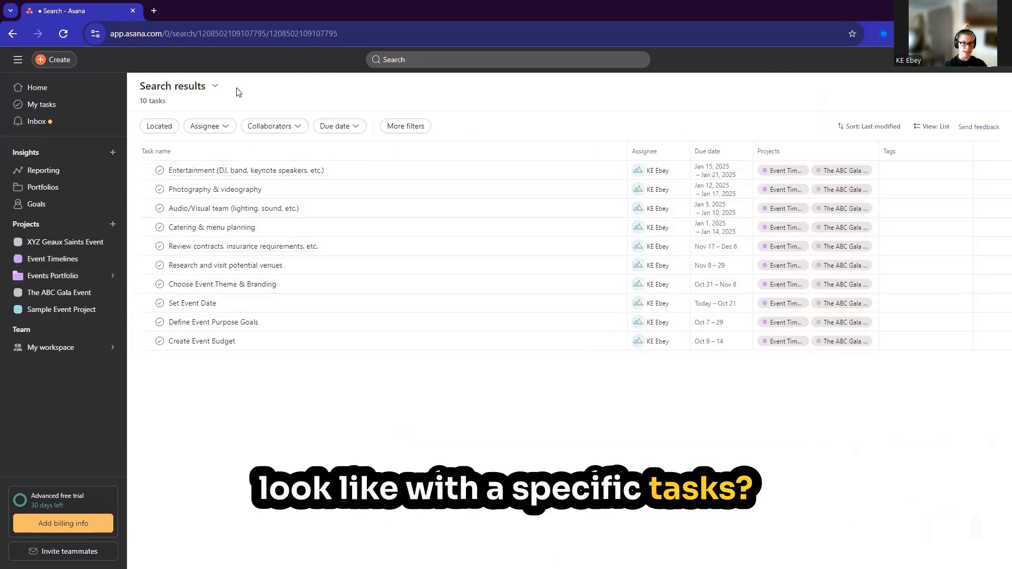
click(12, 33)
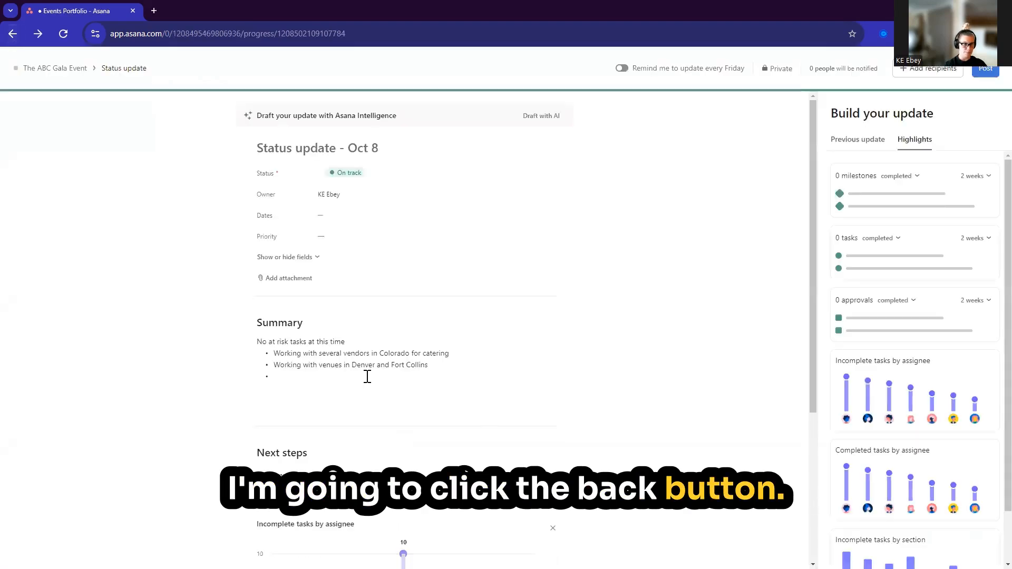
Post The ABC Gala Event update and set the XYZ Geaux Saints Event status to At risk in the portfolio.
click(988, 73)
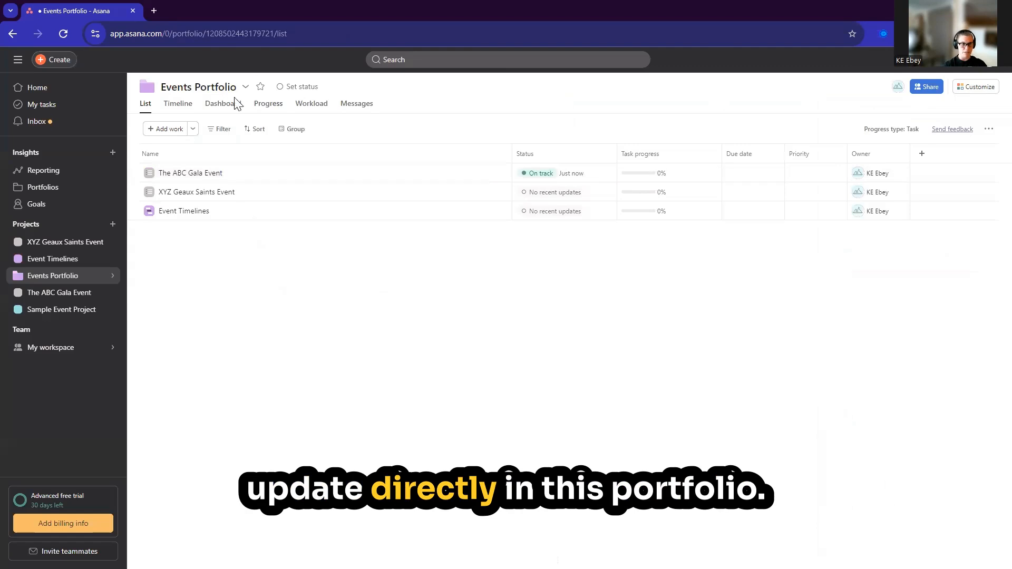
click(538, 196)
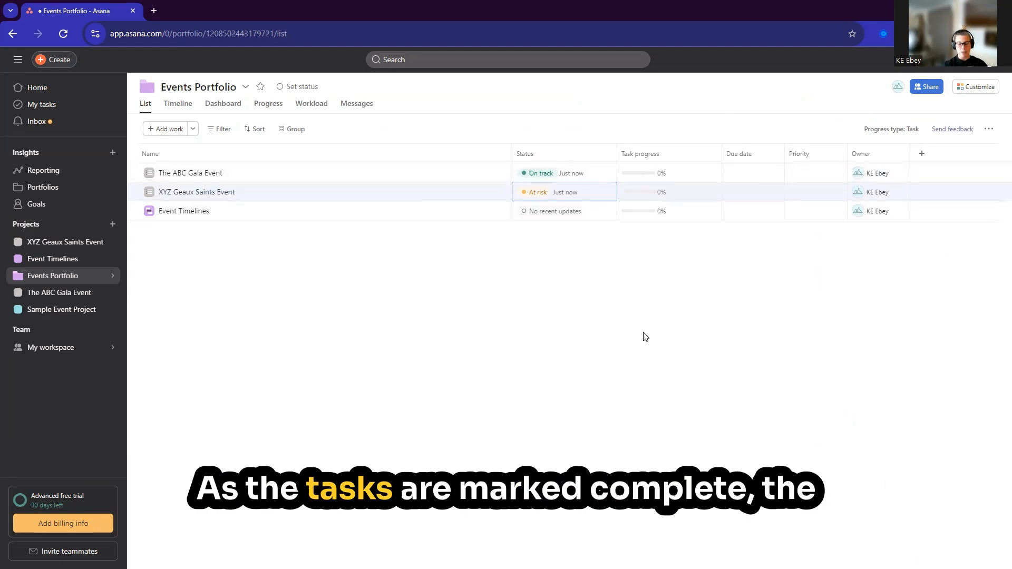
mouse_move(623, 180)
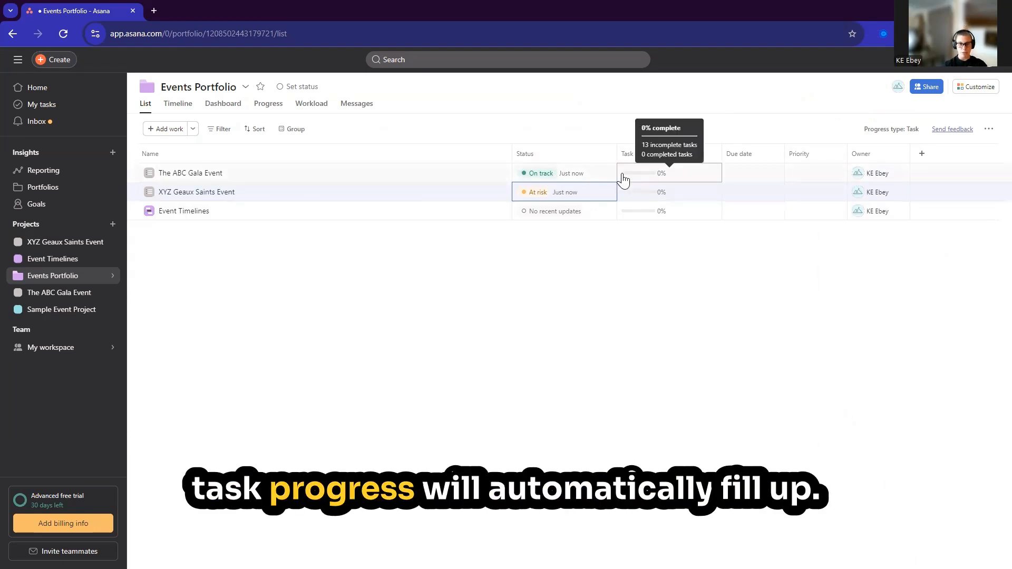